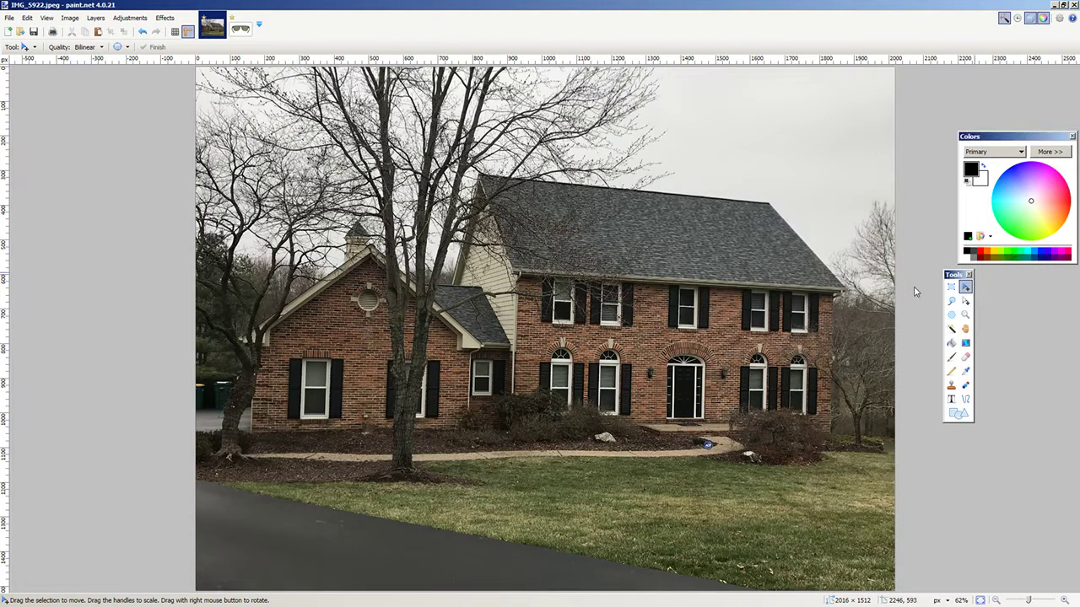
# - Try moving the floating Colors window across the canvas to the opposite side and back beside the photo
pyautogui.moveTo(954, 276)
pyautogui.mouseDown()
pyautogui.moveTo(921, 284)
pyautogui.moveTo(953, 275)
pyautogui.mouseUp()
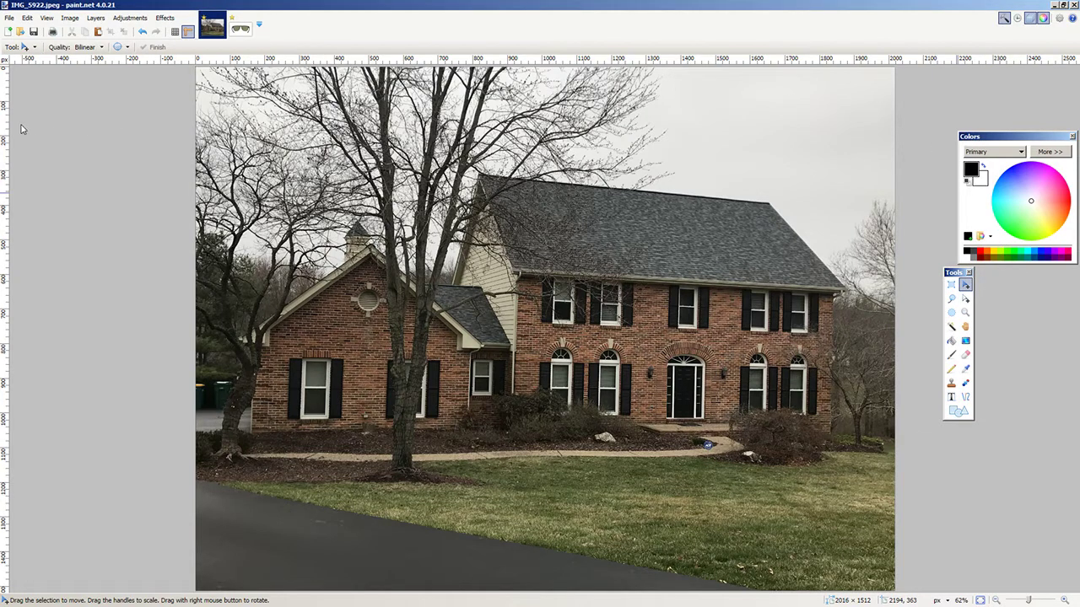
pyautogui.moveTo(981, 137); pyautogui.dragTo(22, 125)
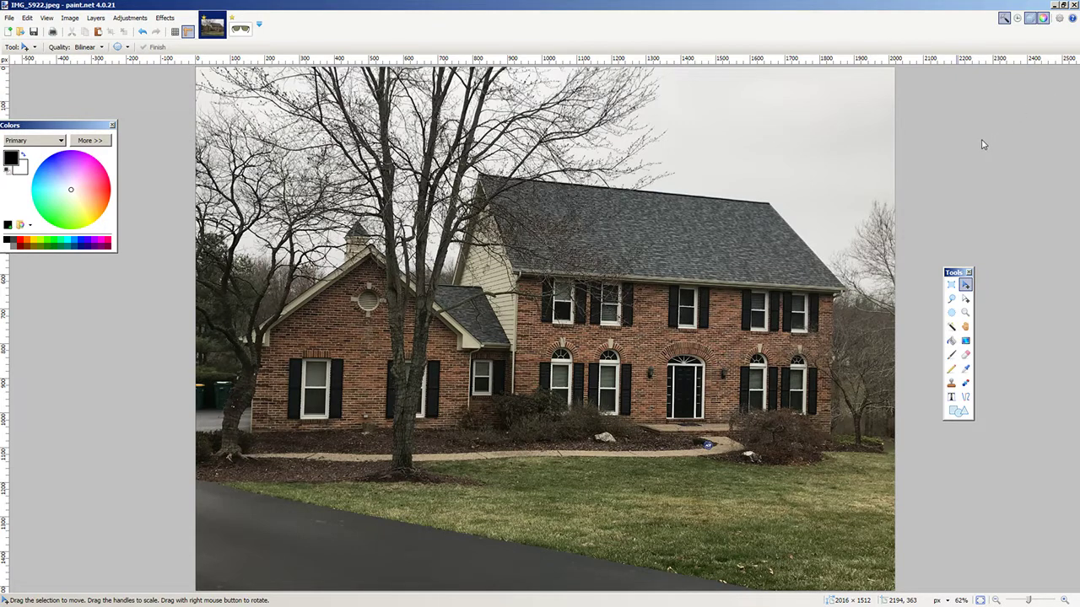
pyautogui.moveTo(29, 128); pyautogui.dragTo(982, 140)
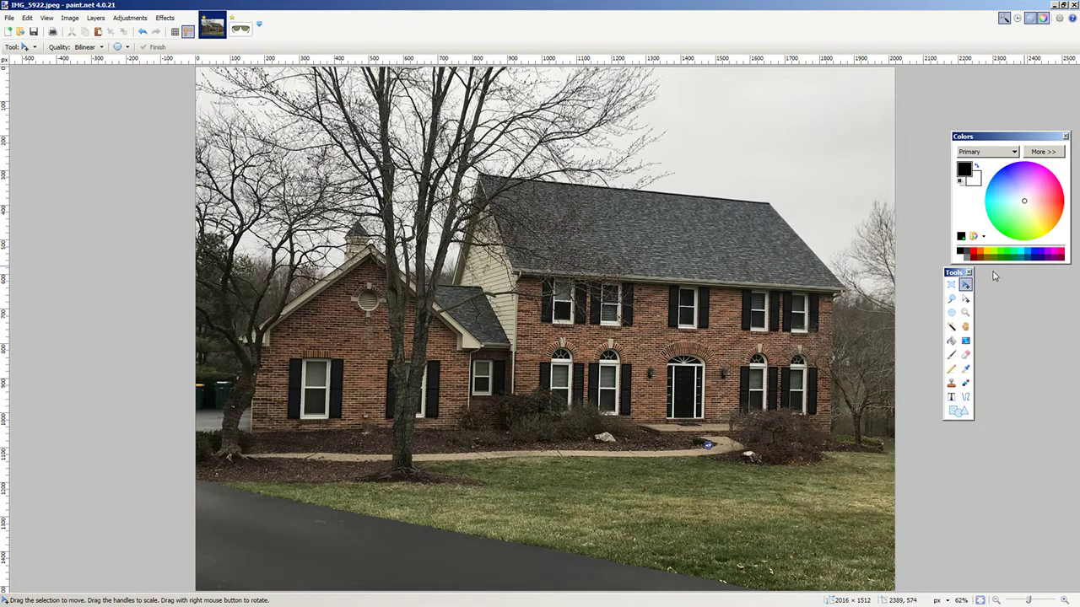
# - View the sunglasses image and the house photo in turn, ending on the sunglasses image
pyautogui.click(240, 32)
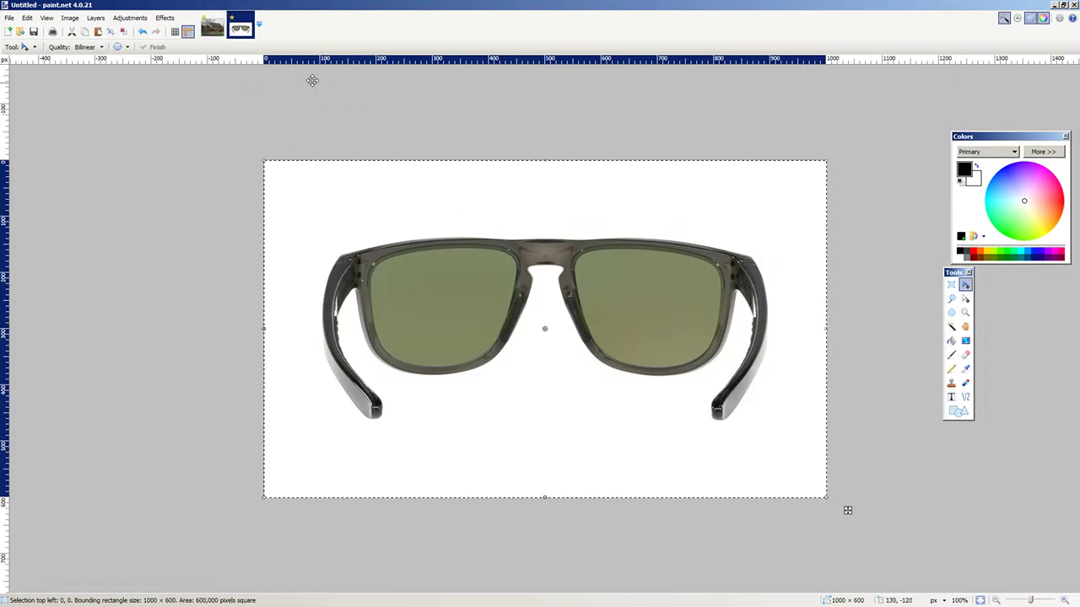
pyautogui.click(212, 27)
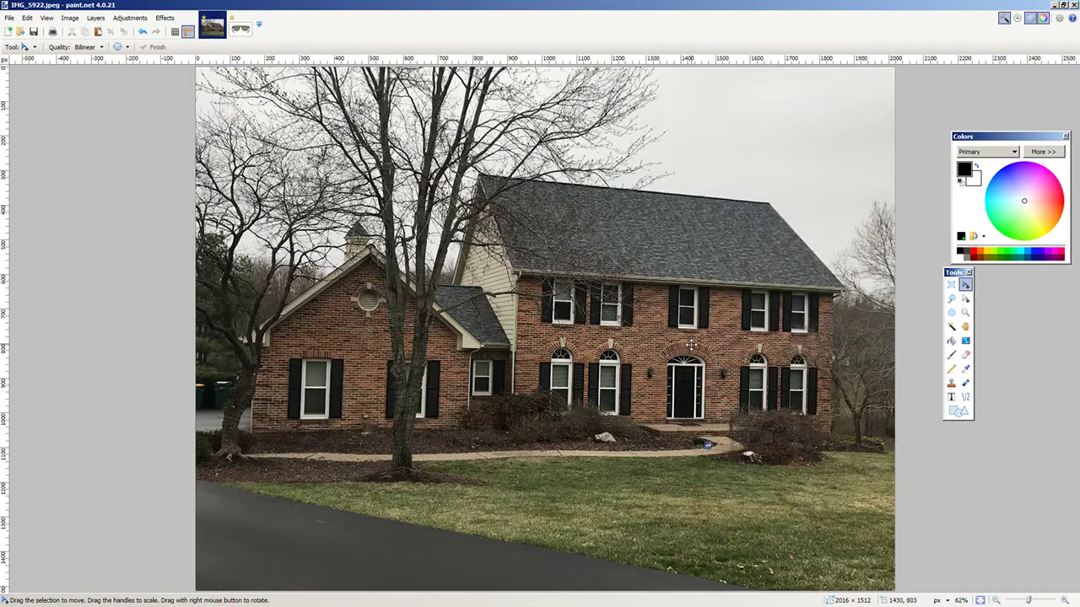
pyautogui.click(240, 27)
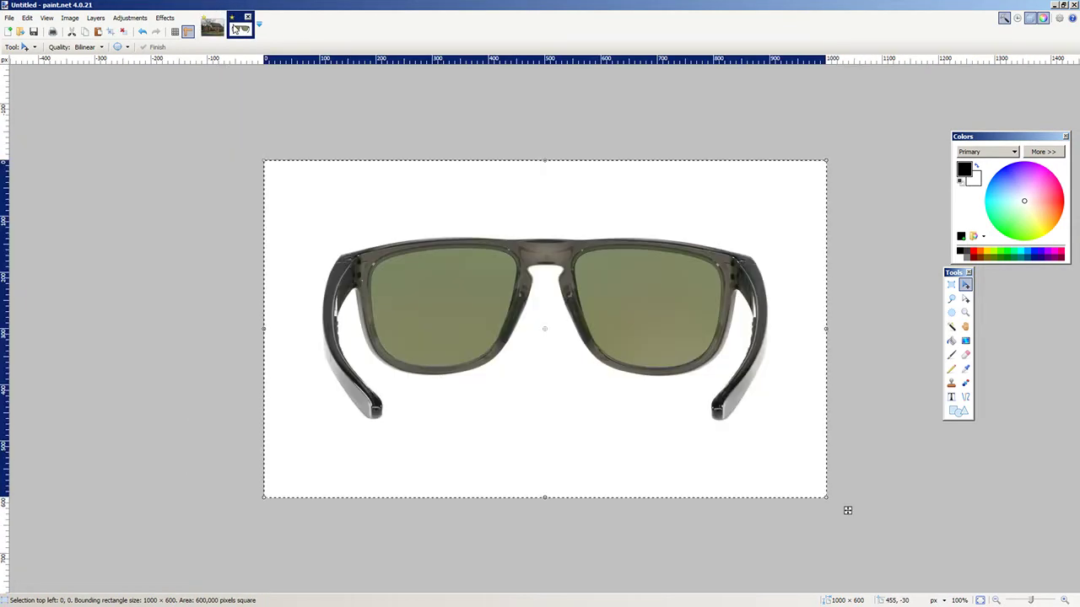
# - Try pasting the entire sunglasses image, white background included, over the middle of the house photo
pyautogui.hotkey('ctrl', 'd')
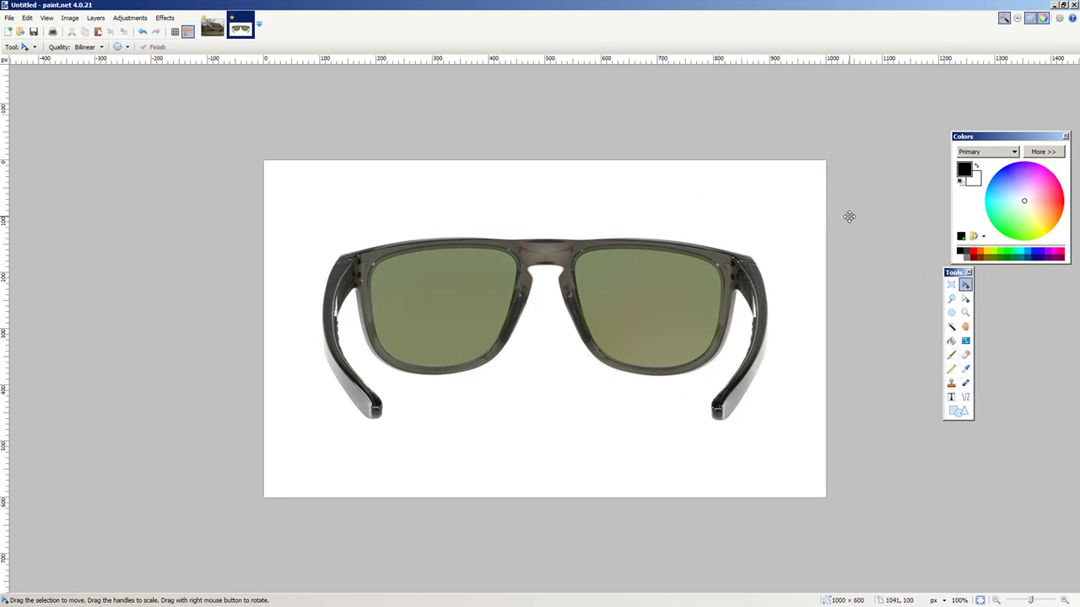
pyautogui.hotkey('ctrl', 'a')
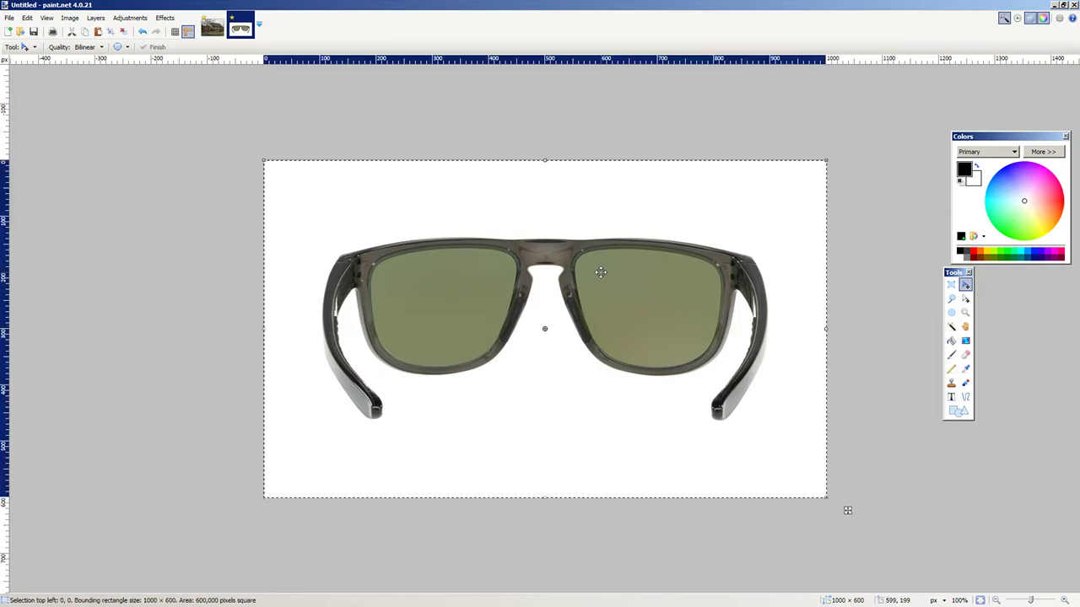
pyautogui.hotkey('ctrl', 'Tab')
pyautogui.hotkey('ctrl', 'v')
pyautogui.moveTo(485, 154); pyautogui.dragTo(648, 349)
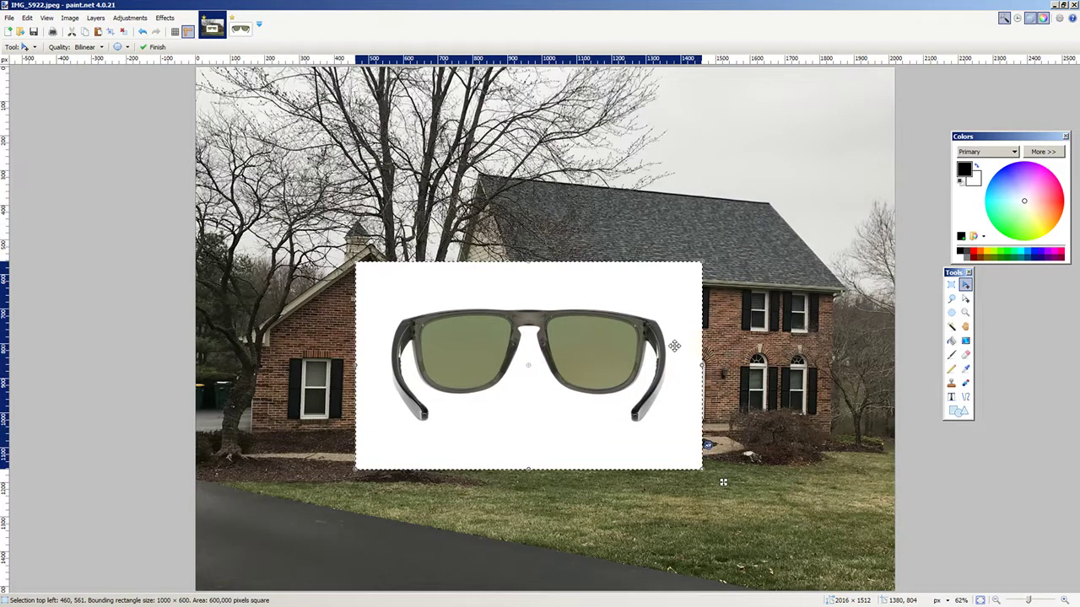
pyautogui.hotkey('ctrl', 'z')
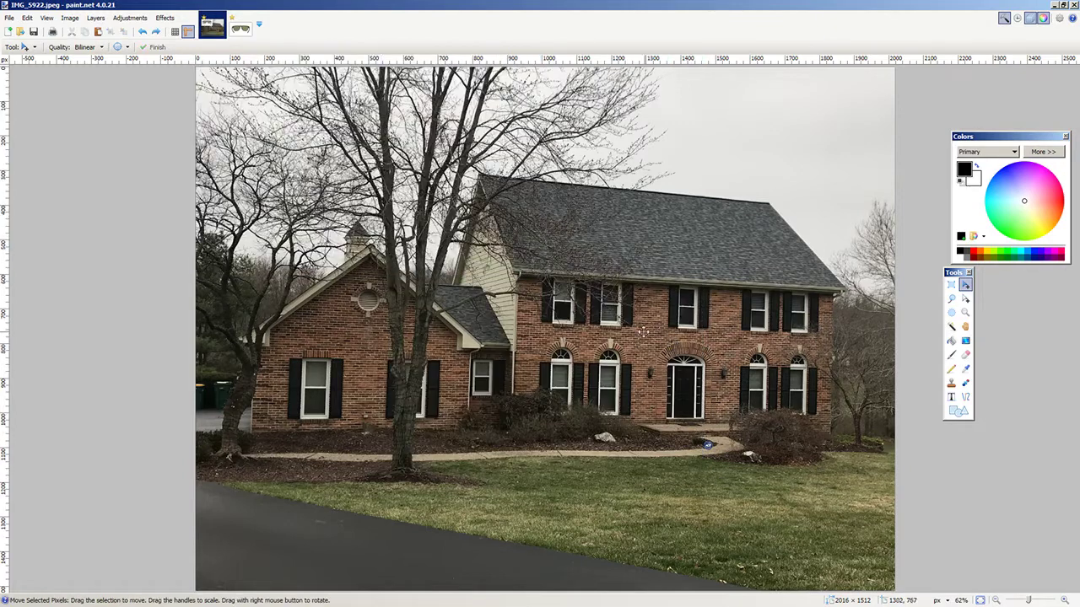
# - Select the sunglasses image's white background with the Magic Wand at 20% tolerance and delete it
pyautogui.hotkey('ctrl', 'Tab')
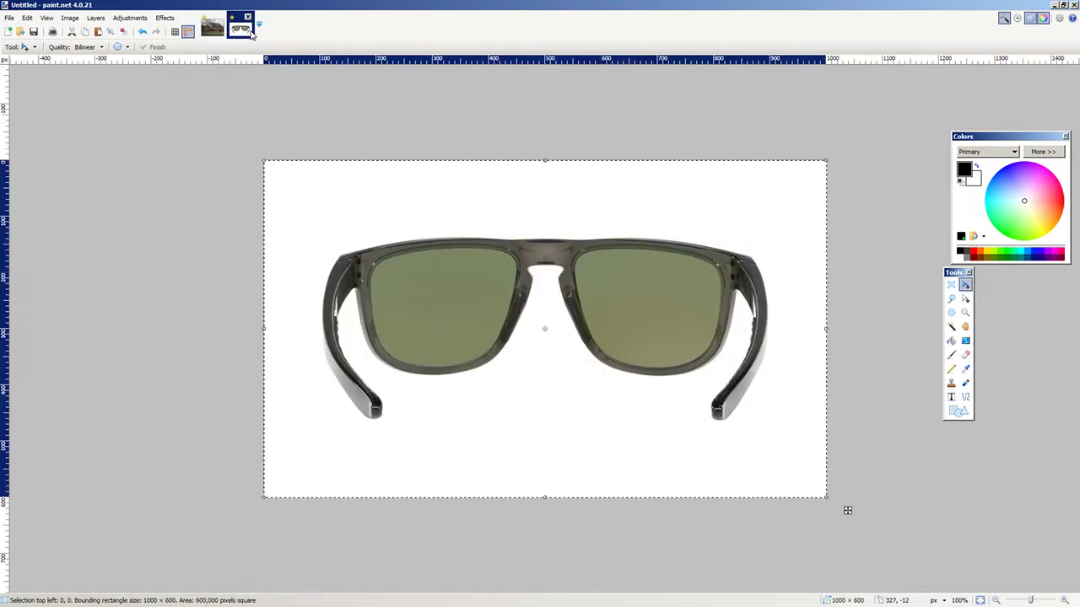
pyautogui.click(952, 328)
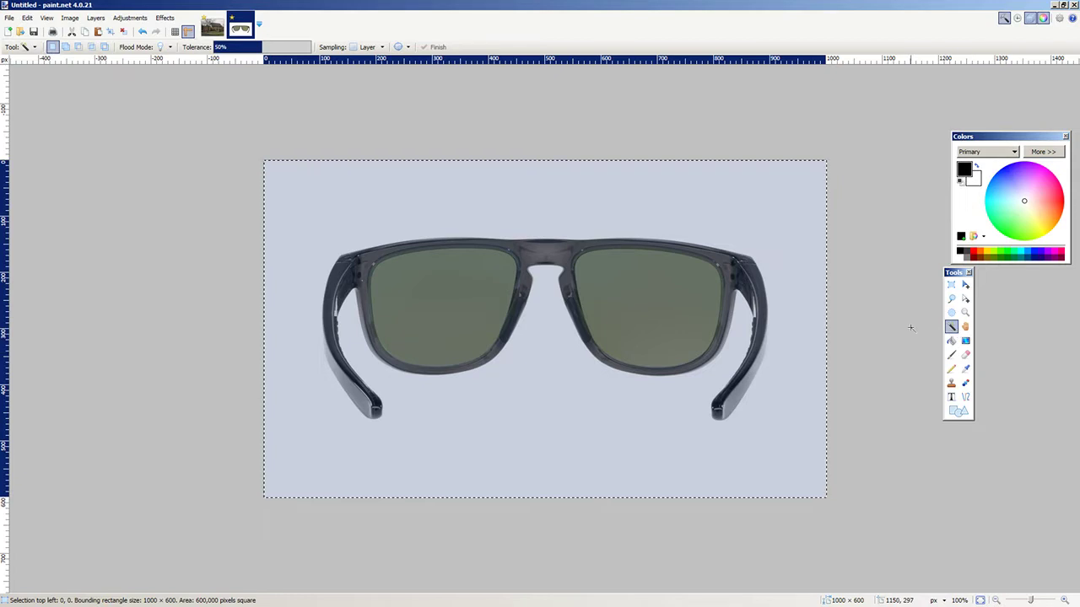
pyautogui.click(789, 214)
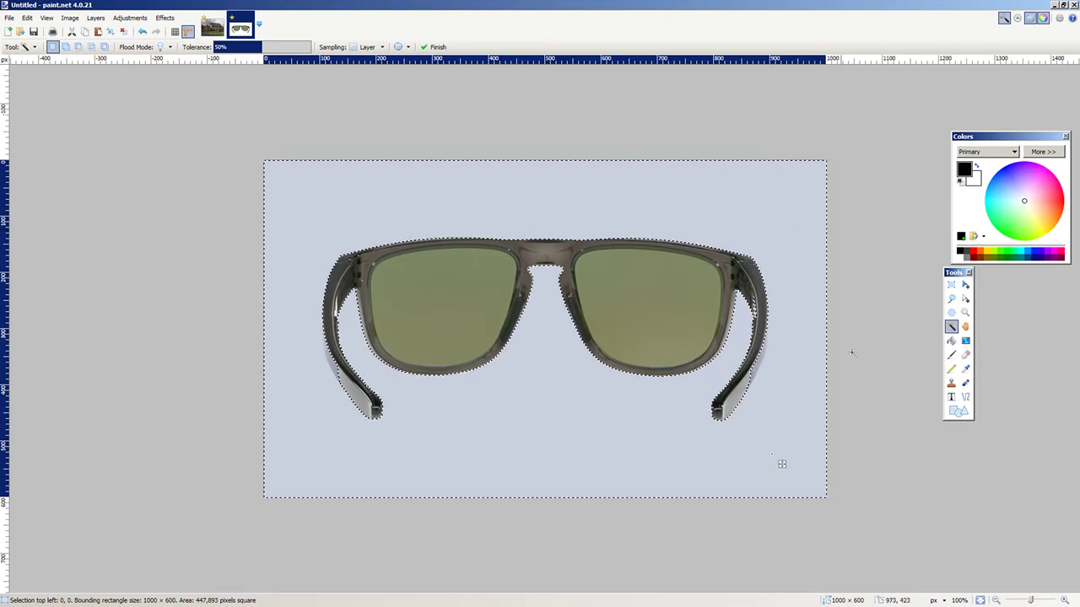
pyautogui.hotkey('ctrl', 'd')
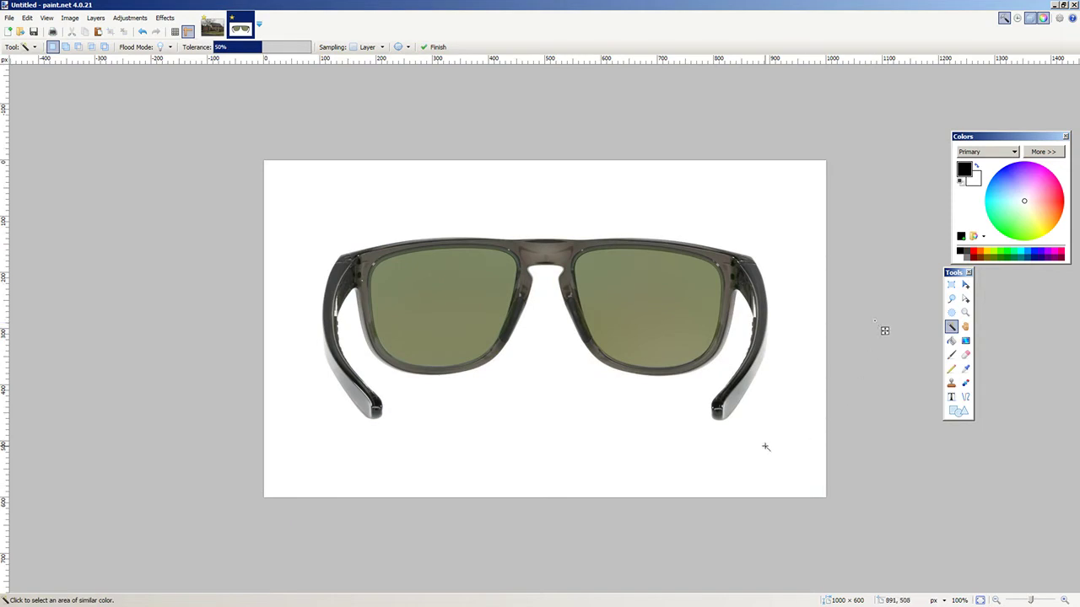
pyautogui.click(778, 204)
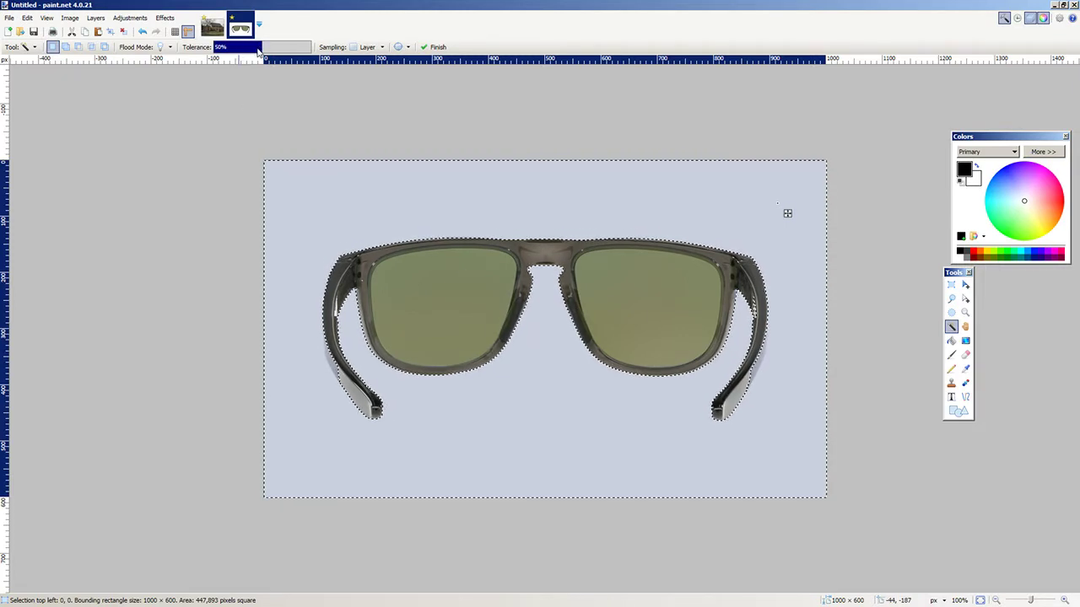
pyautogui.moveTo(261, 54)
pyautogui.mouseDown()
pyautogui.moveTo(228, 53)
pyautogui.moveTo(258, 53)
pyautogui.mouseUp()
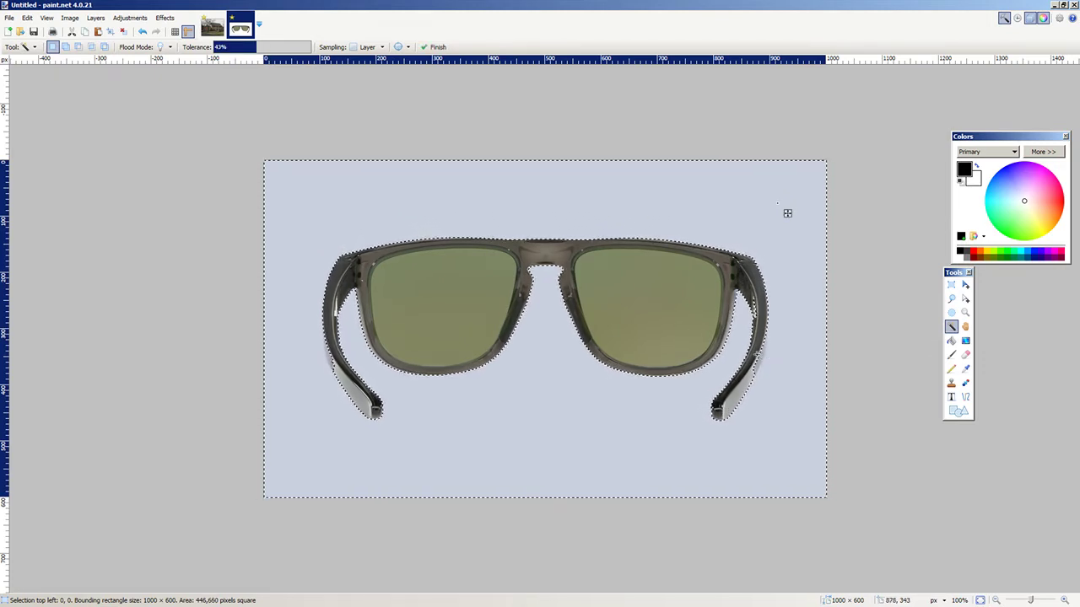
pyautogui.moveTo(256, 53); pyautogui.dragTo(236, 51)
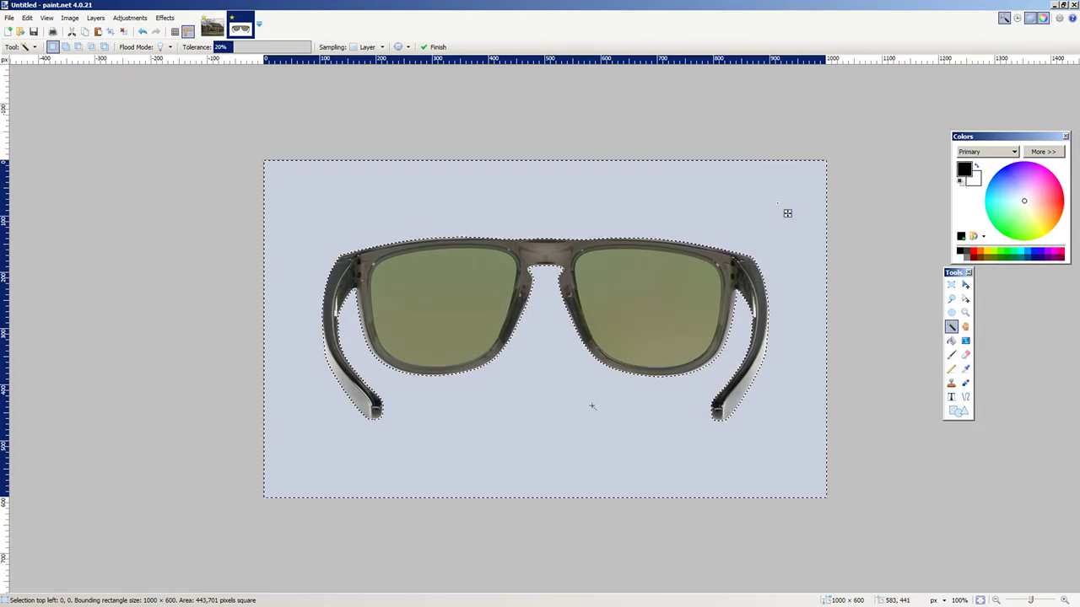
pyautogui.press('Delete')
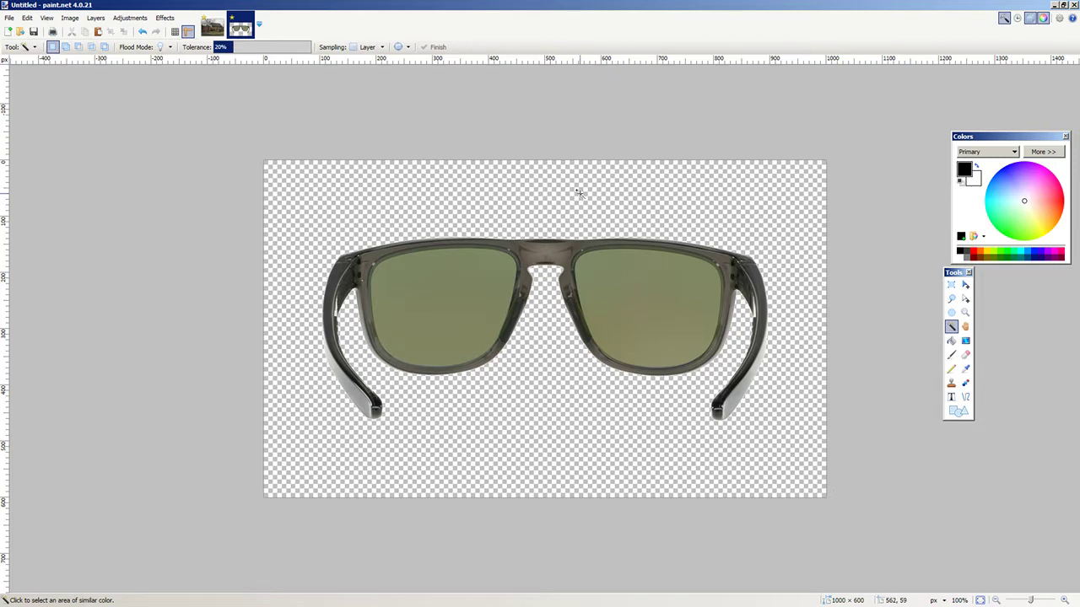
# - Copy the entire cut-out sunglasses image and switch to the house photo
pyautogui.hotkey('ctrl', 'a')
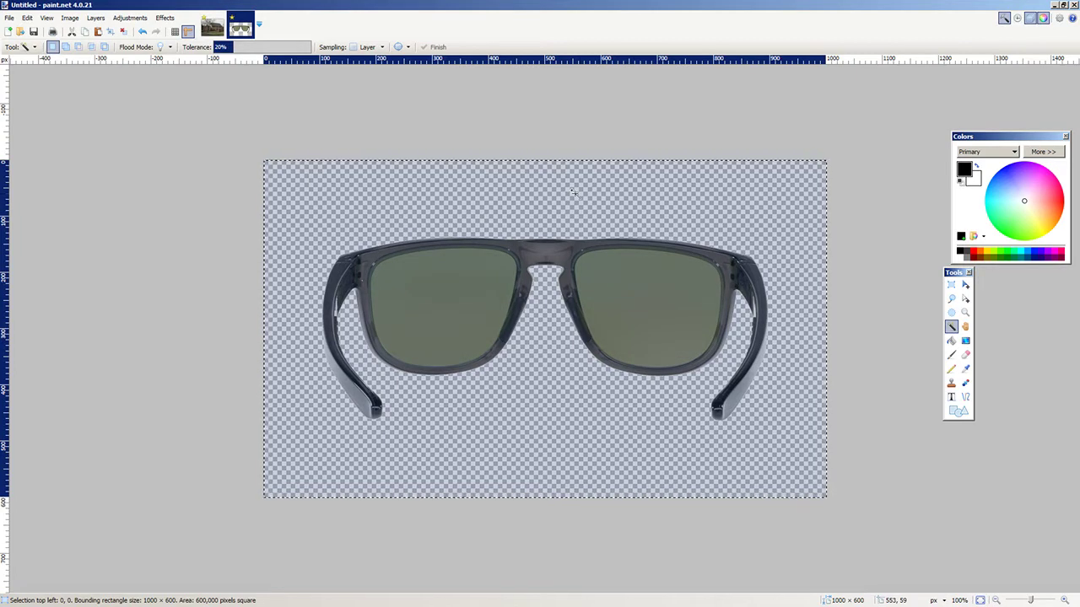
pyautogui.hotkey('ctrl', 'Tab')
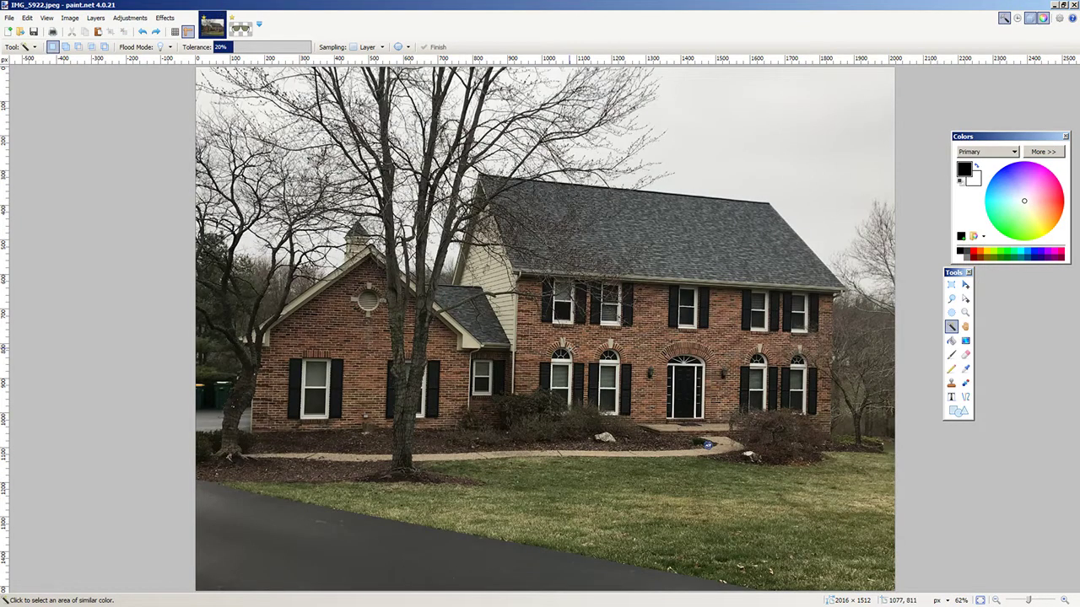
# - Try pasting and moving the cut-out sunglasses directly on the house photo's existing layer, then undo the paste
pyautogui.hotkey('ctrl', 'v')
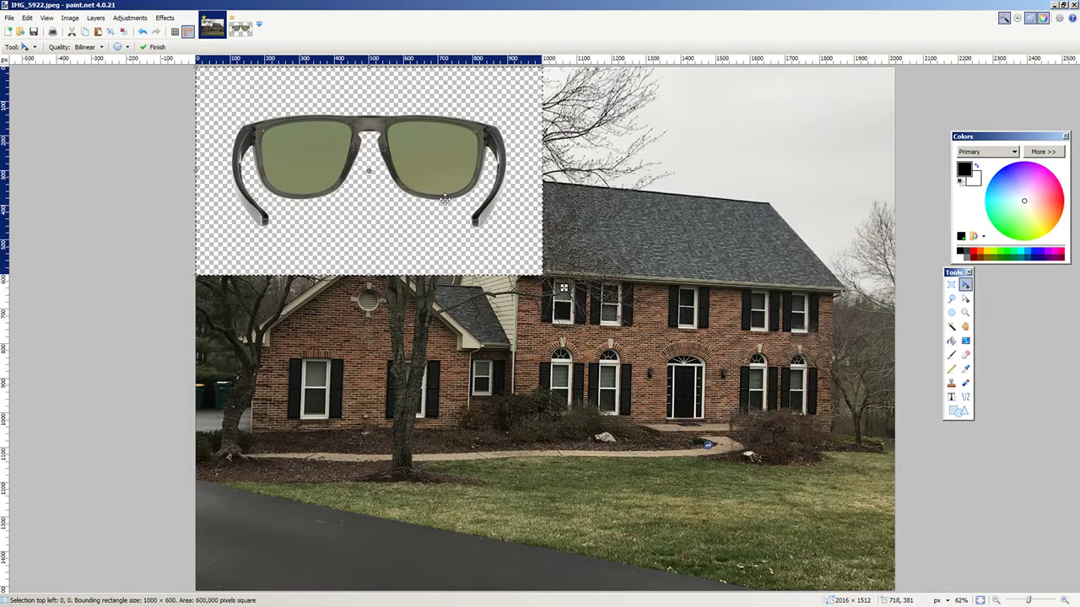
pyautogui.hotkey('ctrl', 'z')
pyautogui.hotkey('ctrl', 'v')
pyautogui.moveTo(397, 179); pyautogui.dragTo(523, 256)
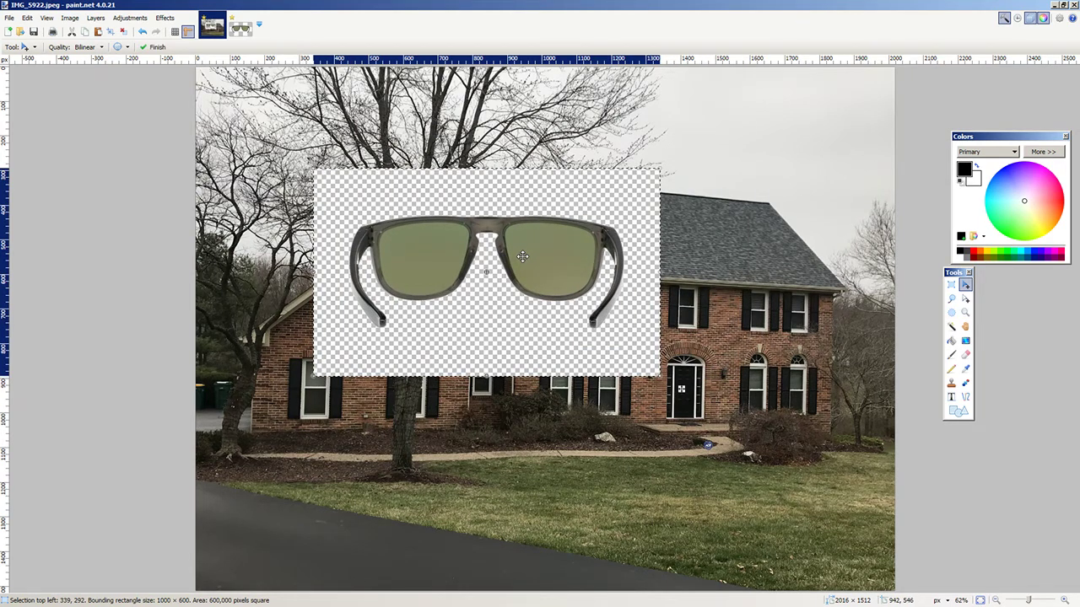
pyautogui.click(523, 255)
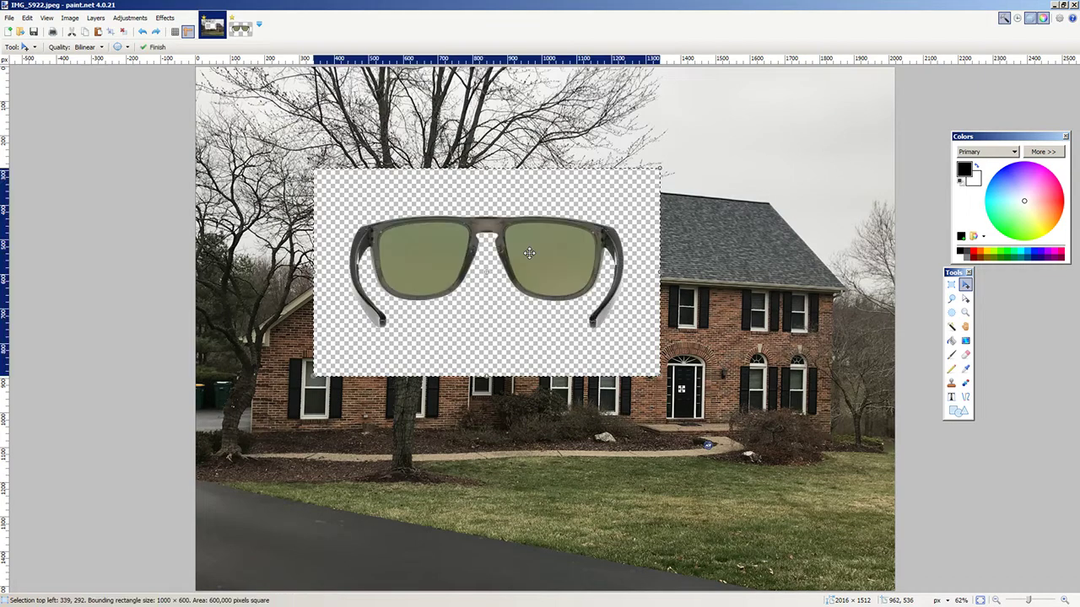
pyautogui.hotkey('ctrl', 'z')
pyautogui.hotkey('ctrl', 'z')
pyautogui.hotkey('ctrl', 'z')
pyautogui.hotkey('ctrl', 'z')
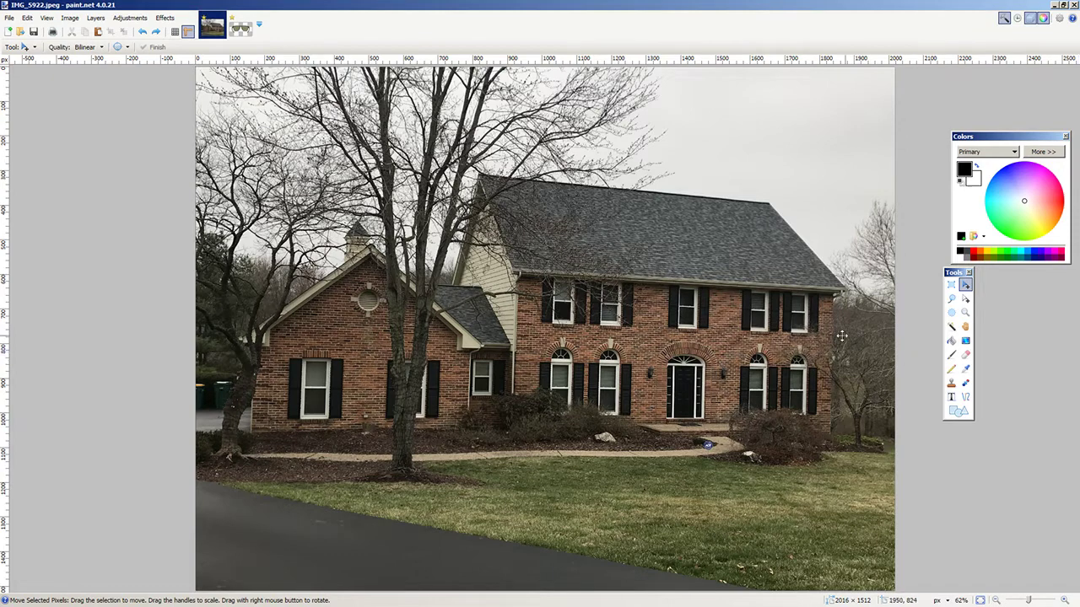
# - Add a new layer to the house photo and paste the cut-out sunglasses onto it
pyautogui.click(98, 18)
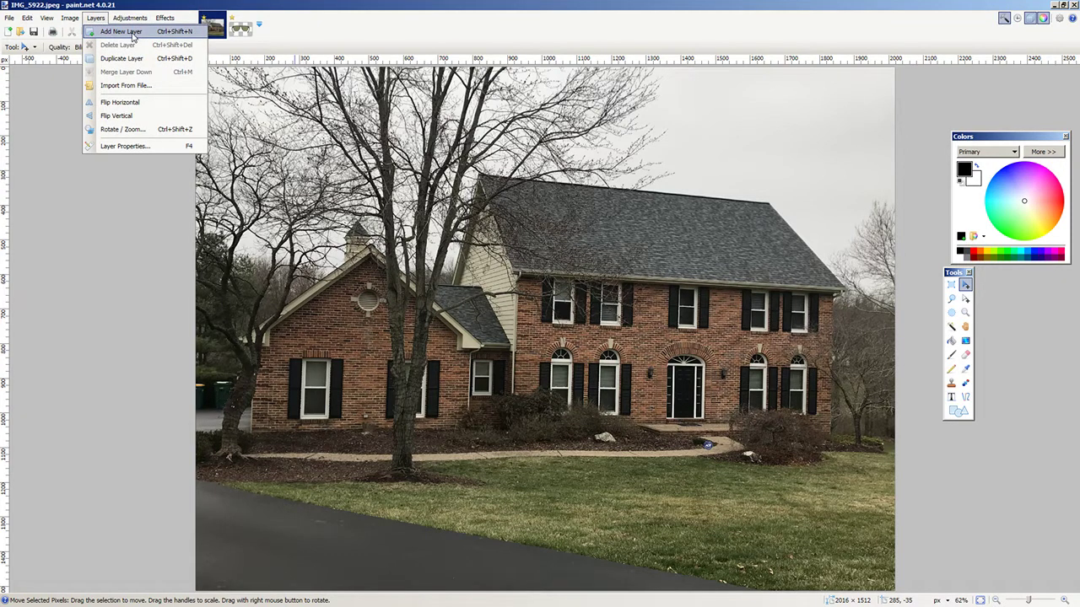
pyautogui.click(132, 32)
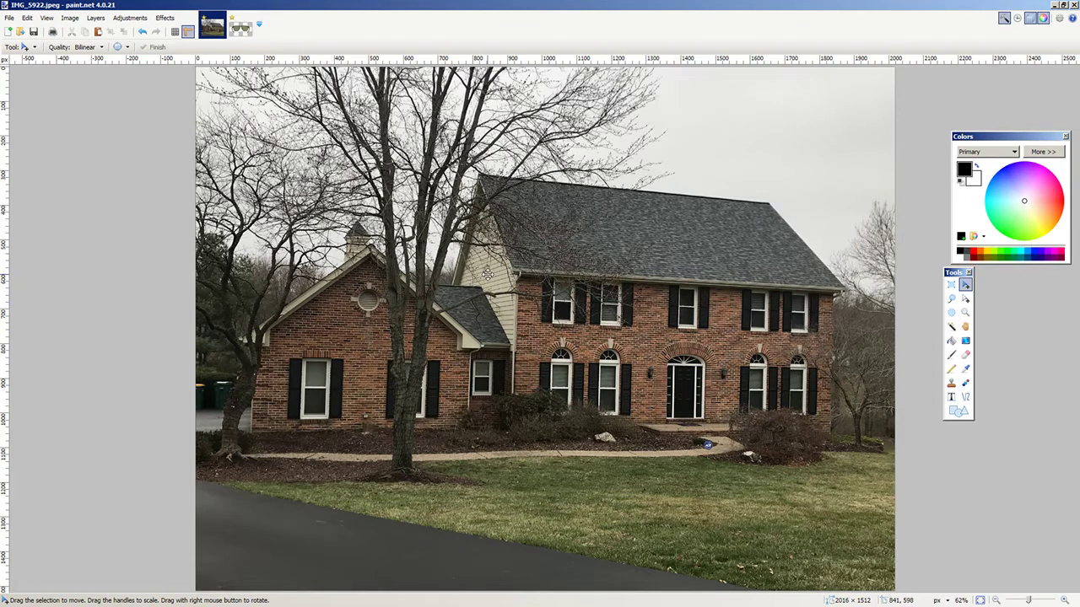
pyautogui.hotkey('ctrl', 'v')
pyautogui.hotkey('ctrl', 'd')
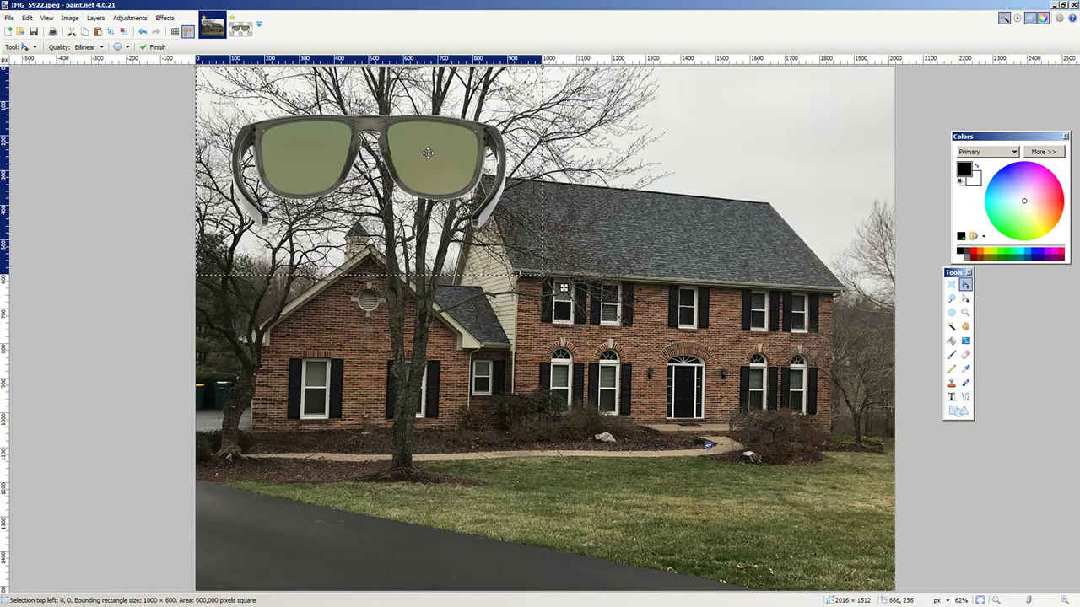
# - Move the pasted sunglasses over the middle of the house, with the selection's top-left corner at about 478, 465, and deselect them
pyautogui.moveTo(408, 149); pyautogui.dragTo(593, 307)
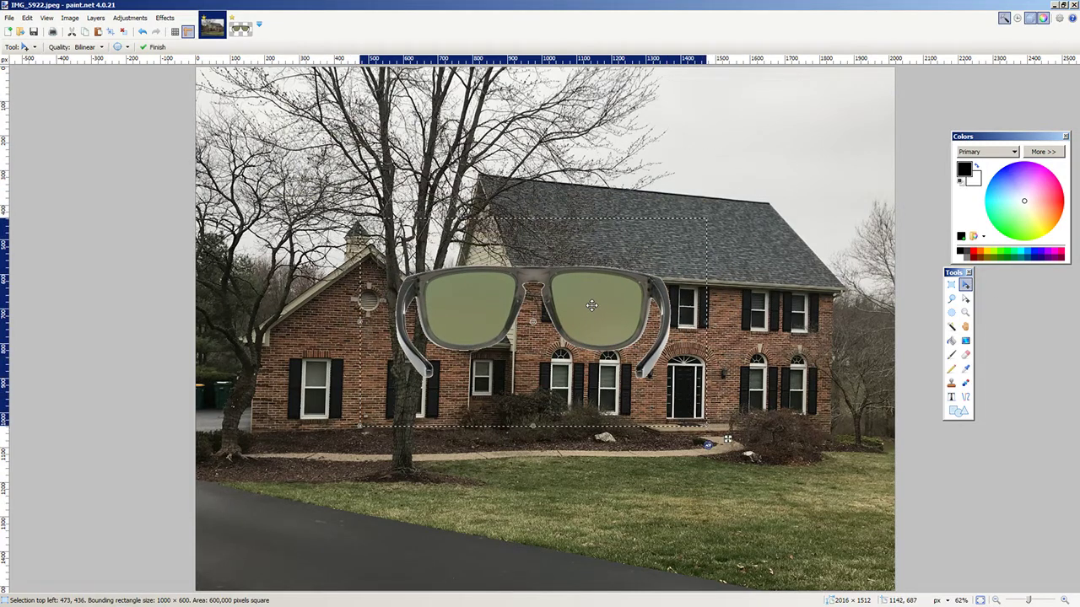
pyautogui.hotkey('ctrl', 'd')
pyautogui.moveTo(607, 257); pyautogui.dragTo(595, 315)
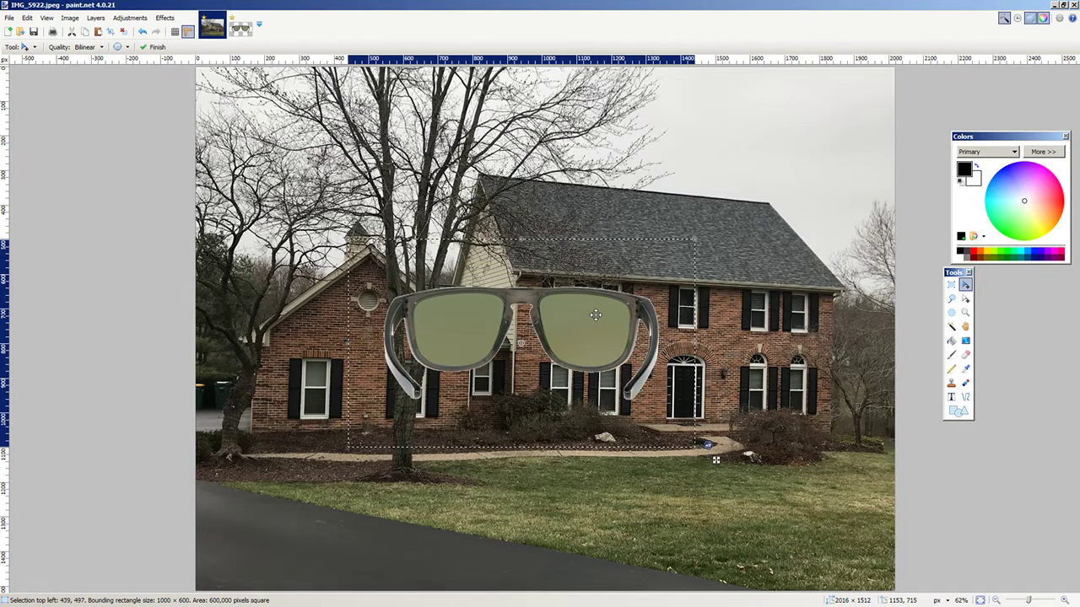
pyautogui.moveTo(596, 314)
pyautogui.mouseDown()
pyautogui.moveTo(606, 296)
pyautogui.moveTo(584, 326)
pyautogui.moveTo(592, 316)
pyautogui.mouseUp()
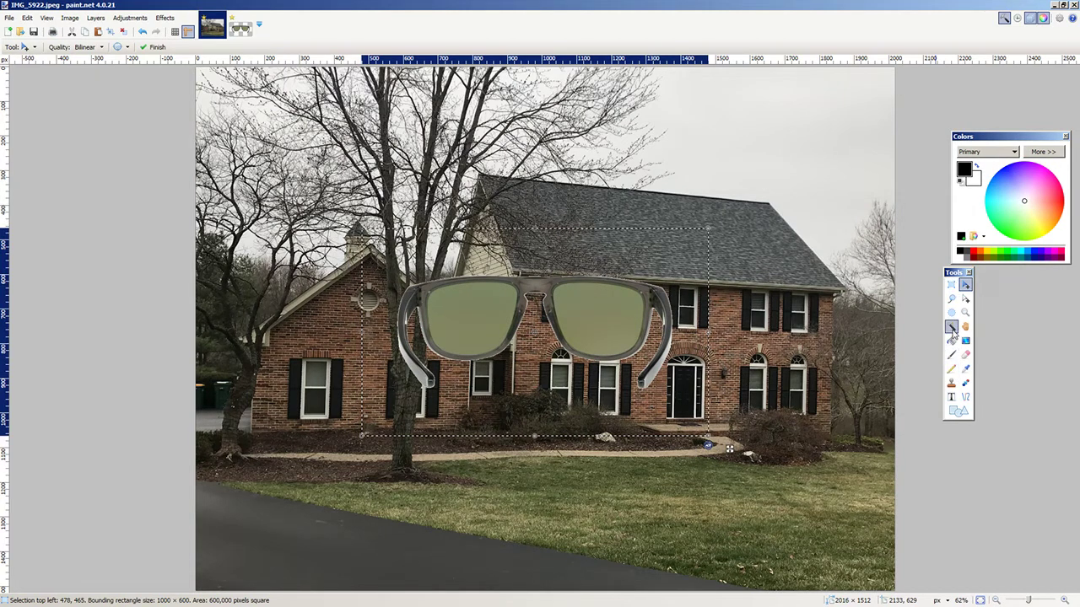
pyautogui.press('Left')
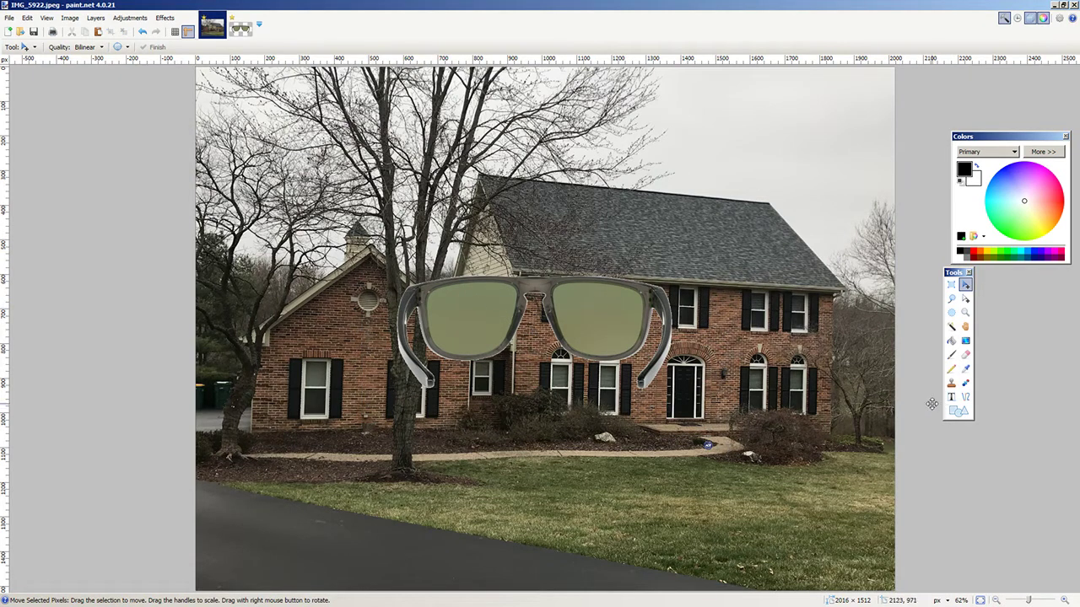
# - Select the right lens of the sunglasses with the Magic Wand and set the tolerance to 24%
pyautogui.click(953, 328)
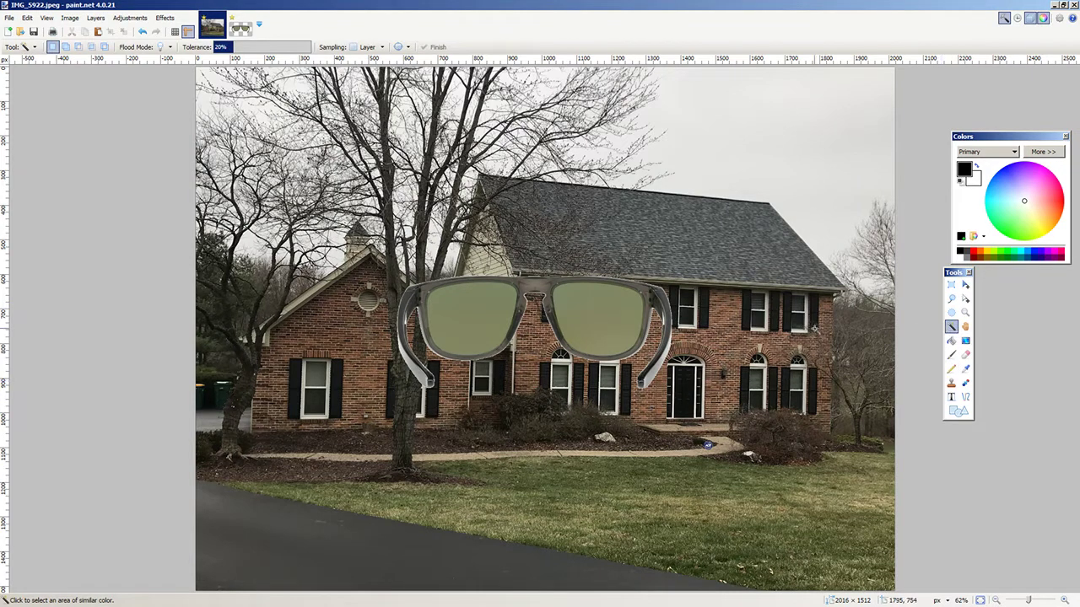
pyautogui.click(600, 314)
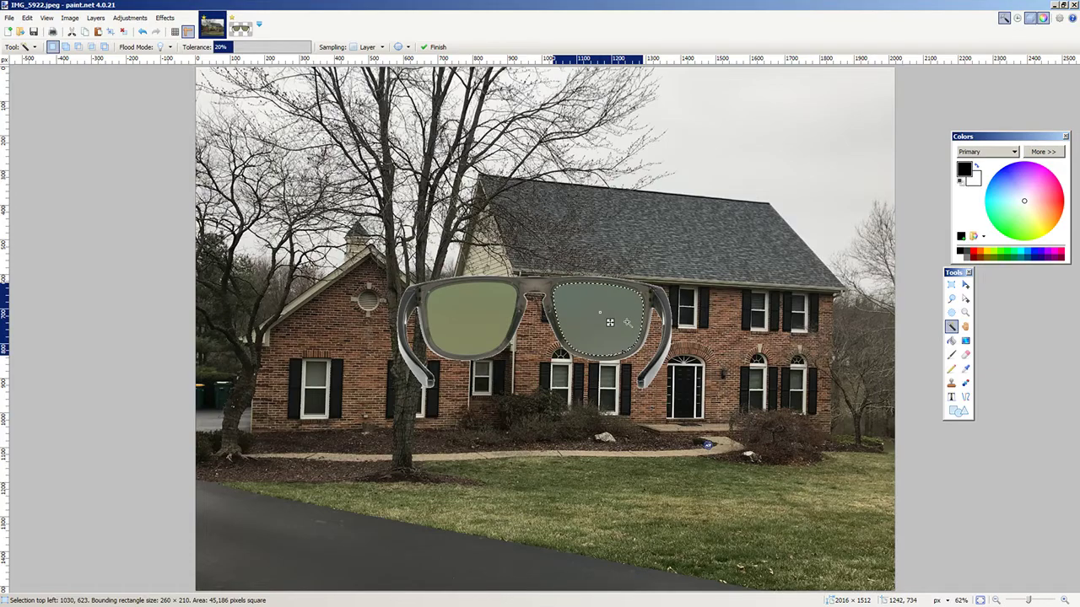
pyautogui.scroll(6, 609, 321)
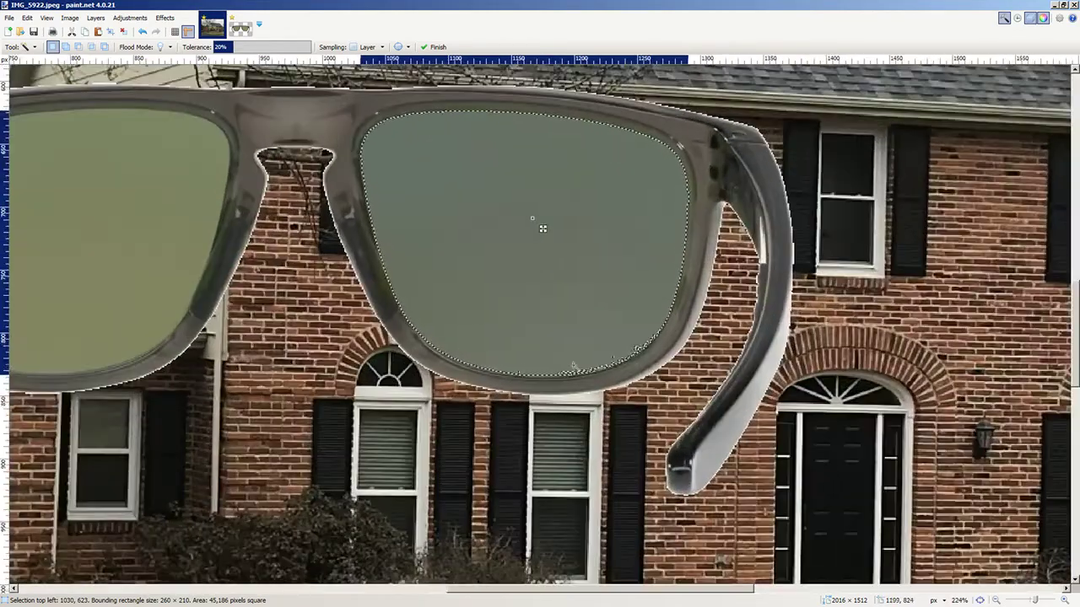
pyautogui.click(238, 47)
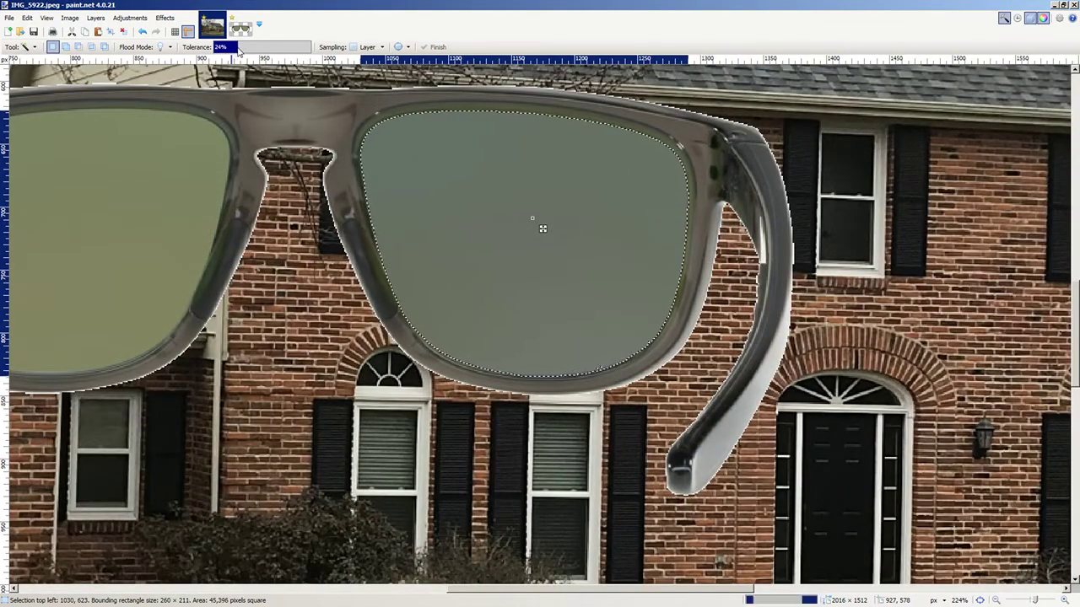
# - Set the Magic Wand tolerance to 25% and cut the selected right lens out of the sunglasses layer
pyautogui.moveTo(238, 48); pyautogui.dragTo(238, 49)
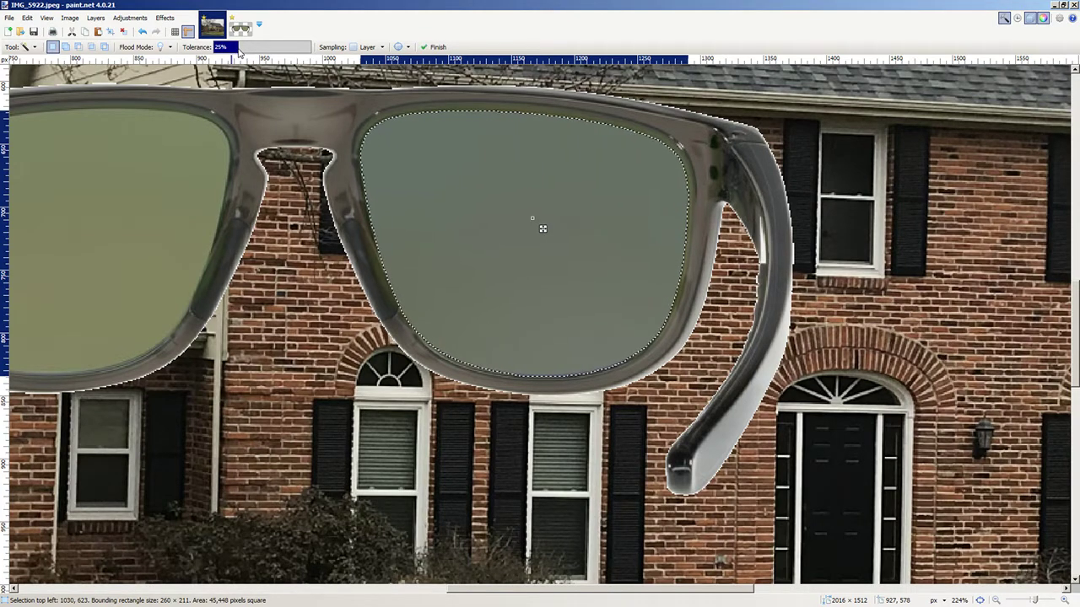
pyautogui.scroll(-2, 529, 246)
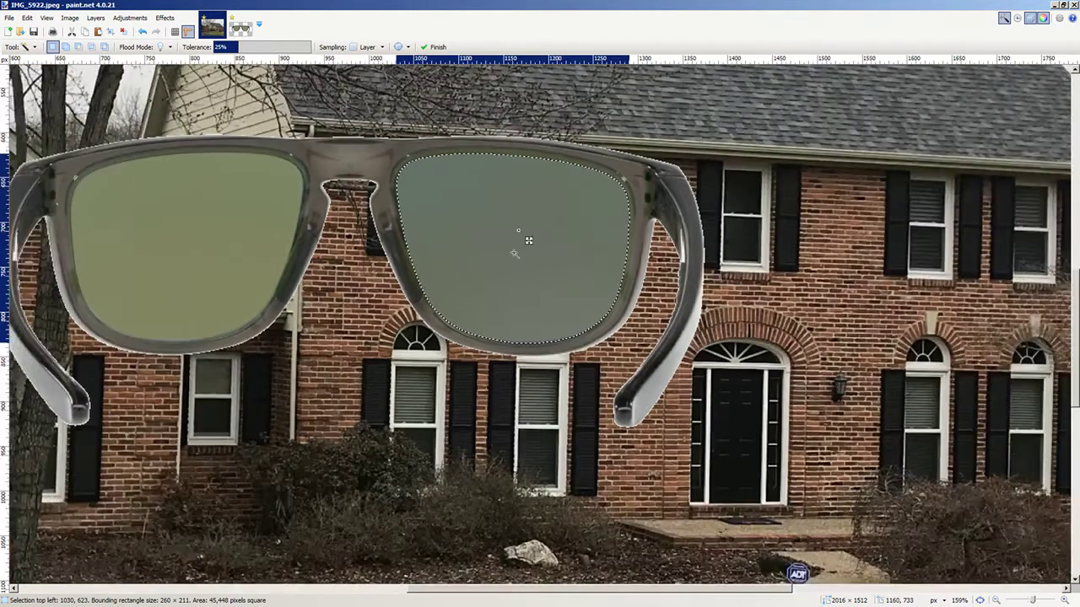
pyautogui.click(126, 18)
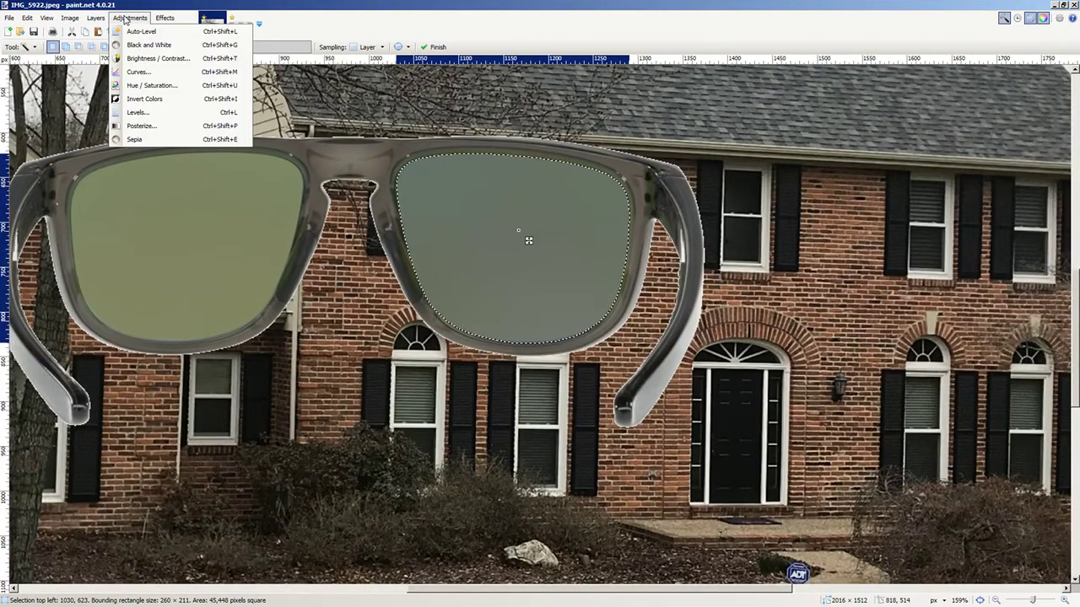
pyautogui.click(124, 19)
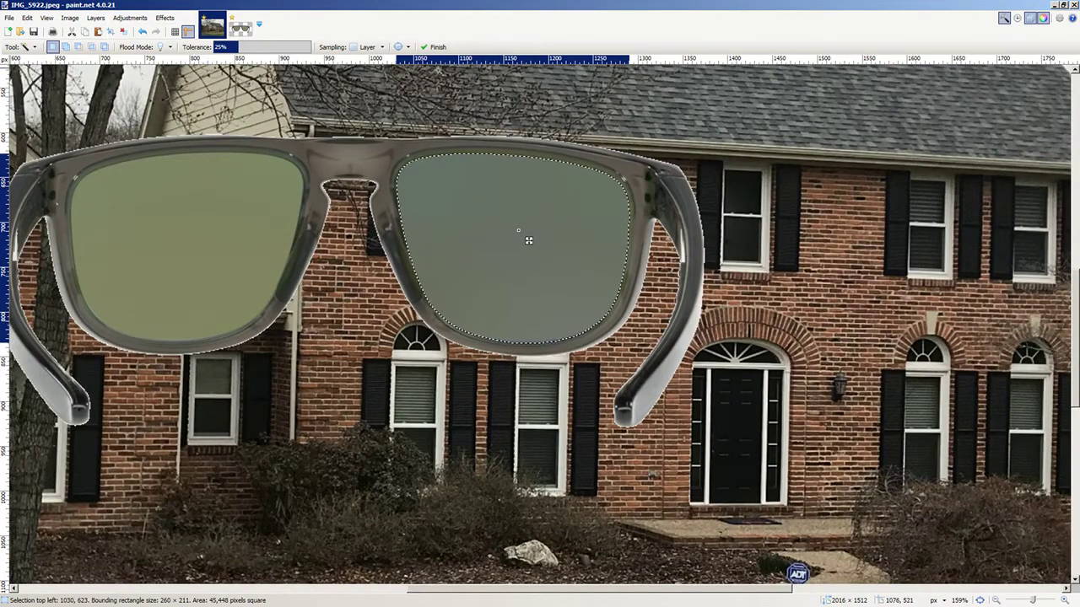
pyautogui.scroll(-4, 528, 240)
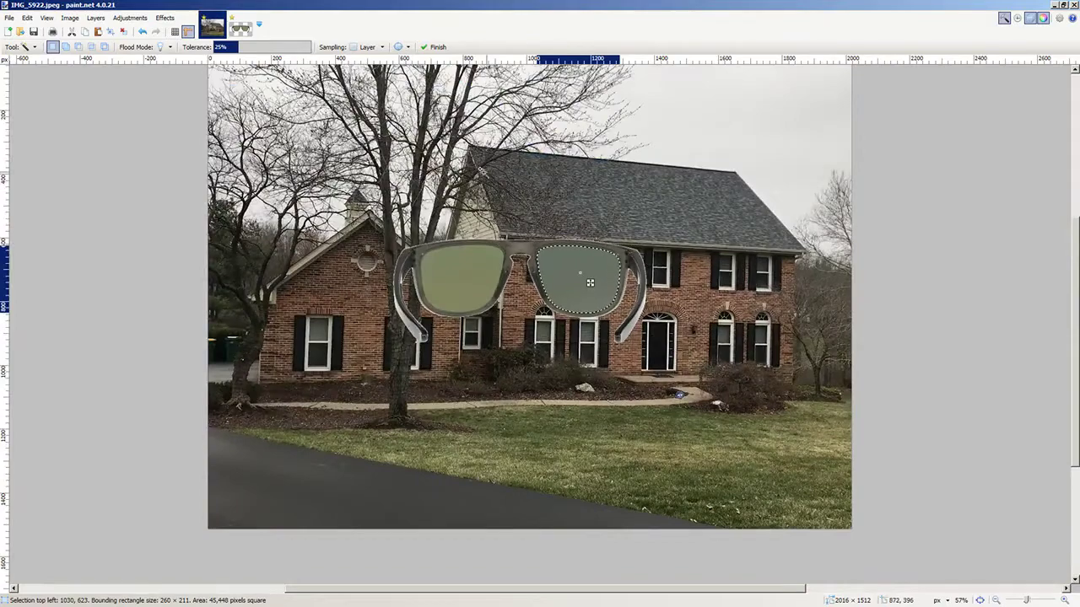
pyautogui.scroll(-2, 589, 283)
pyautogui.scroll(1, 629, 356)
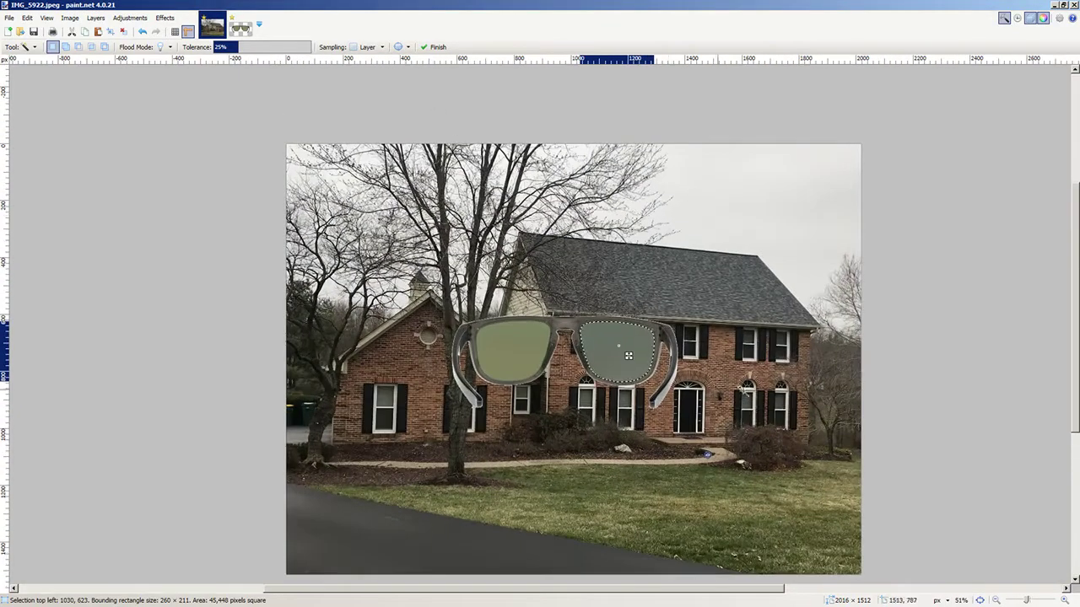
pyautogui.scroll(1, 629, 356)
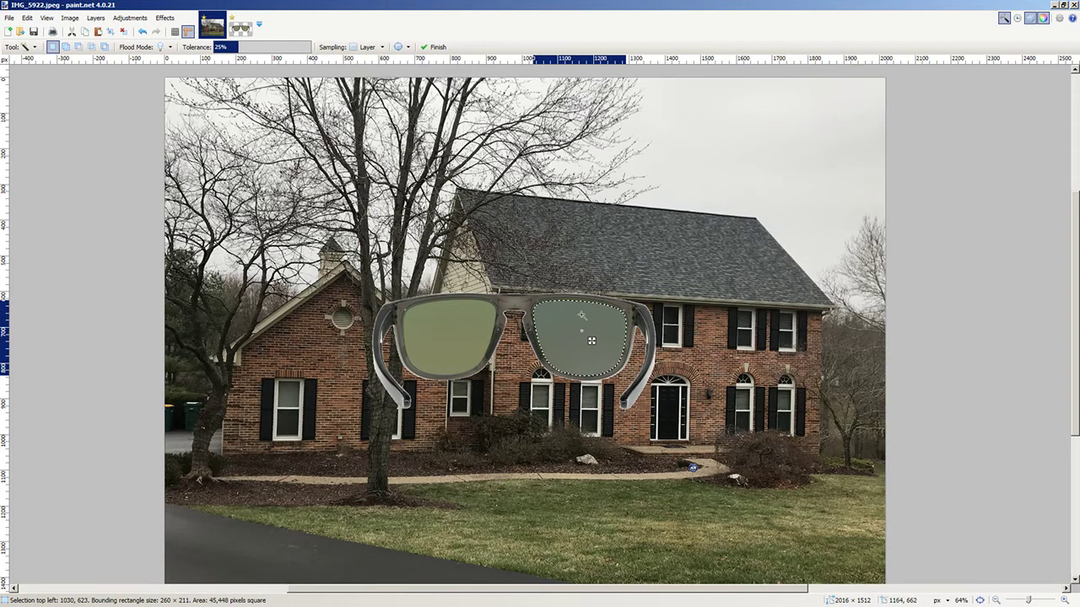
pyautogui.click(27, 17)
pyautogui.click(51, 150)
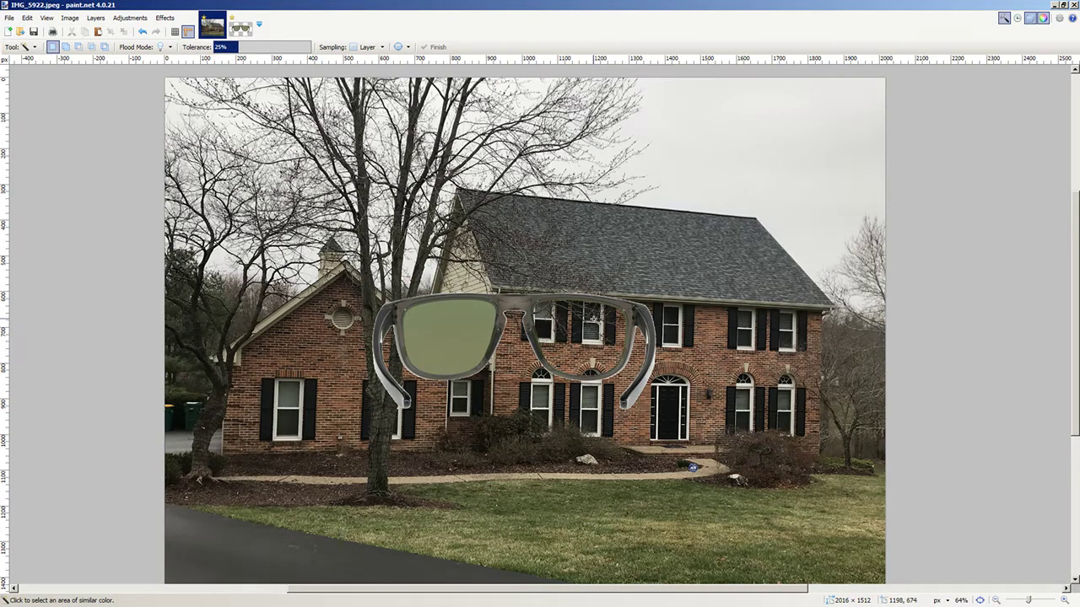
# - Add a new layer and paste the cut right lens onto it, in its original place inside the frame
pyautogui.click(97, 19)
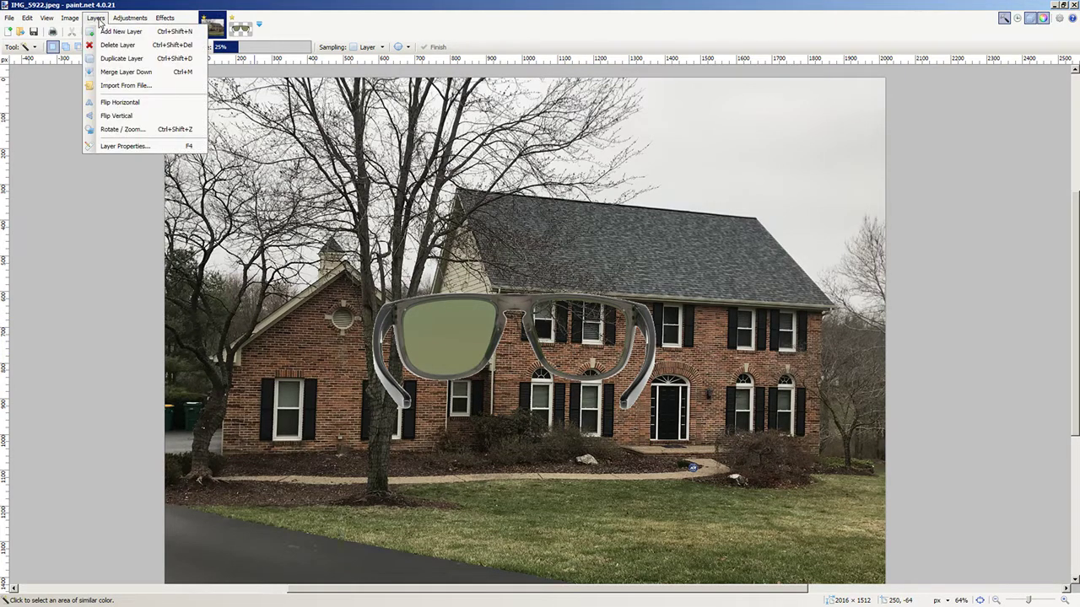
pyautogui.click(105, 32)
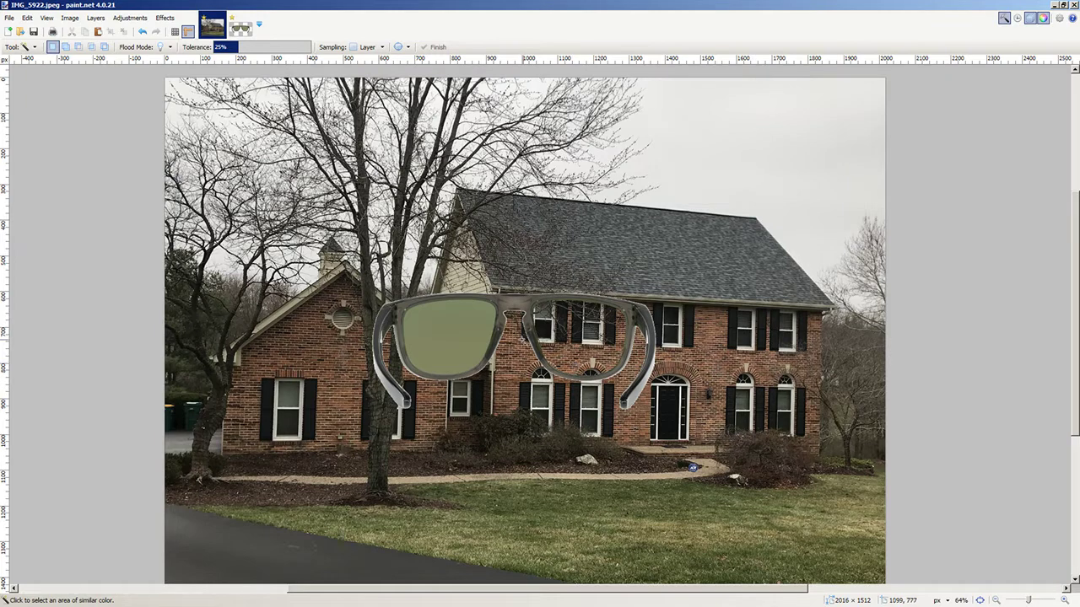
pyautogui.click(562, 314)
pyautogui.hotkey('ctrl', 'v')
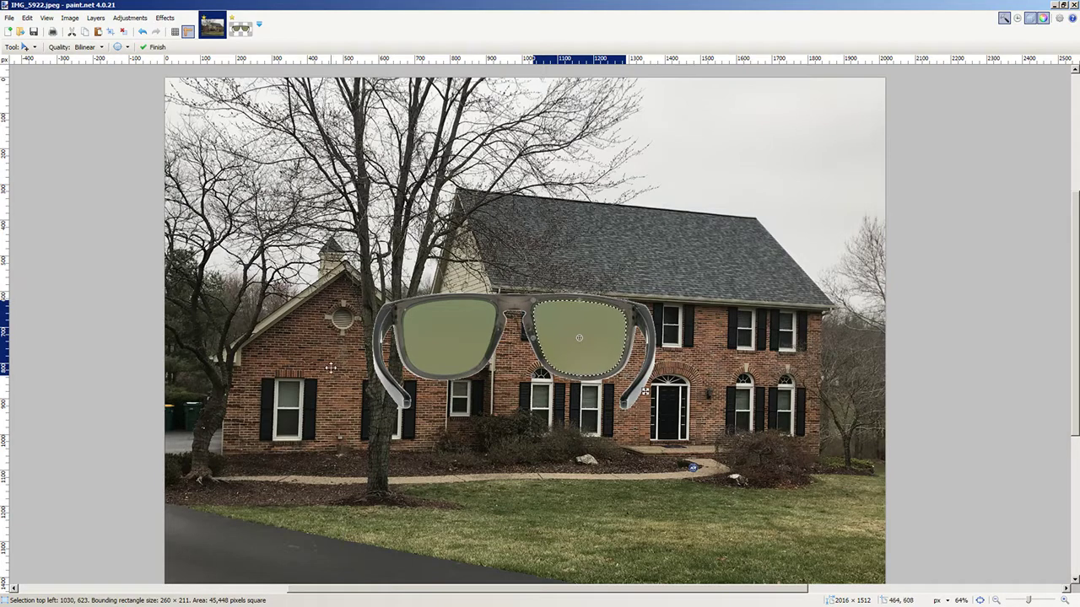
# - Examine how the pasted right lens fits the sunglasses frame, both close up and against the whole house photo
pyautogui.moveTo(784, 589); pyautogui.dragTo(794, 597)
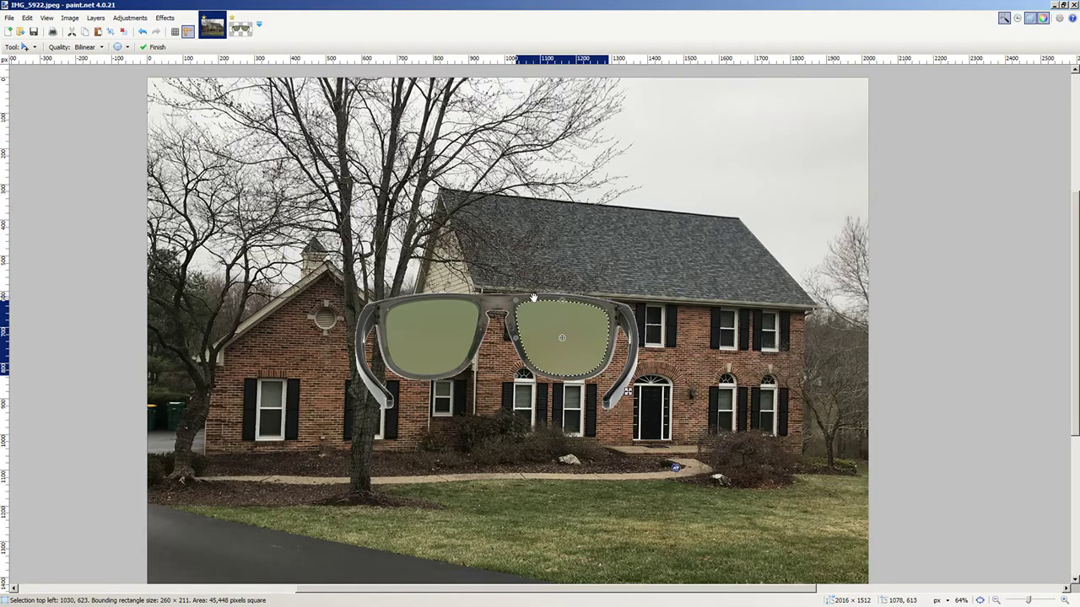
pyautogui.scroll(8, 531, 297)
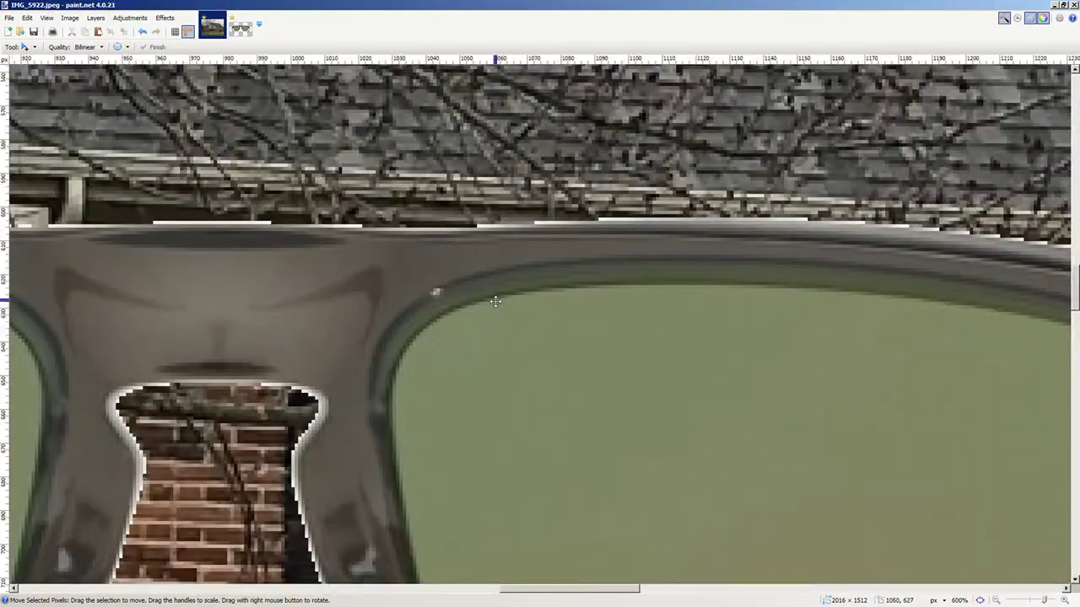
pyautogui.scroll(-2, 477, 337)
pyautogui.scroll(-4, 478, 336)
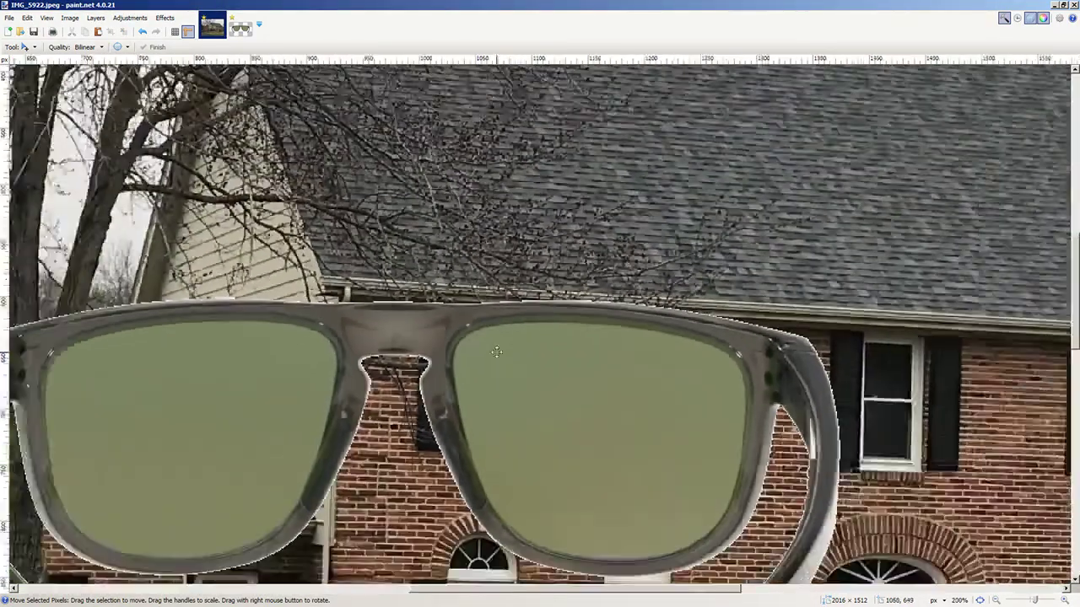
pyautogui.scroll(-2, 557, 380)
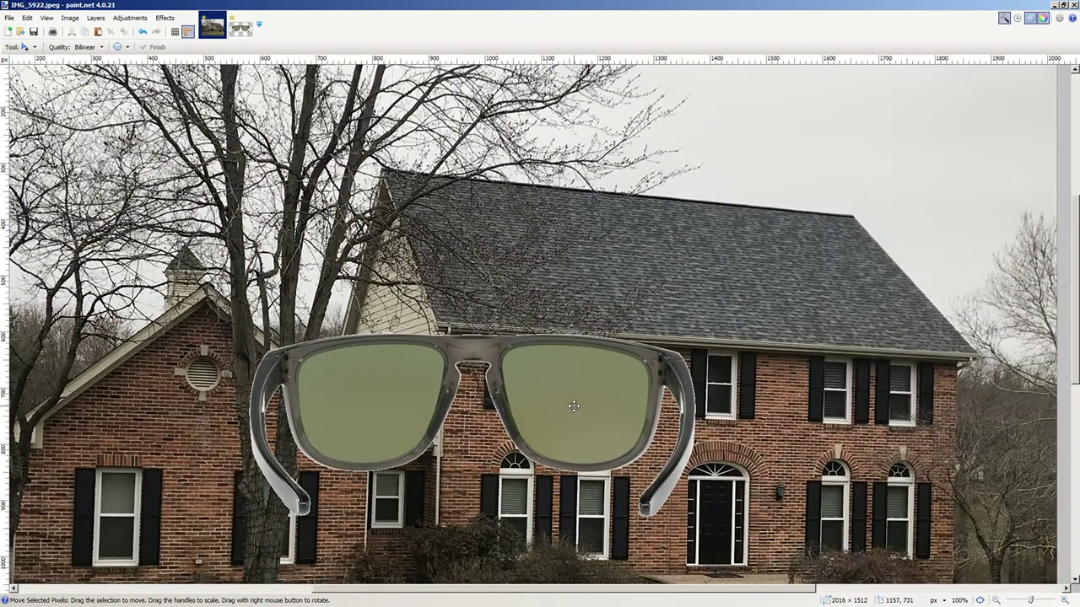
pyautogui.scroll(-3, 573, 407)
pyautogui.scroll(1, 554, 410)
pyautogui.scroll(3, 550, 493)
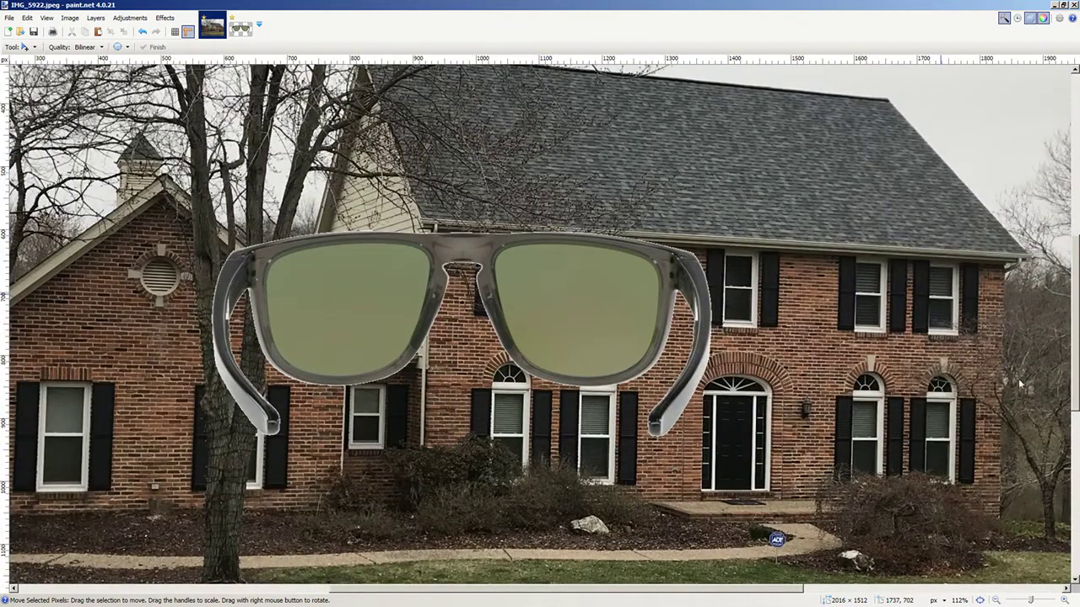
pyautogui.scroll(-5, 297, 340)
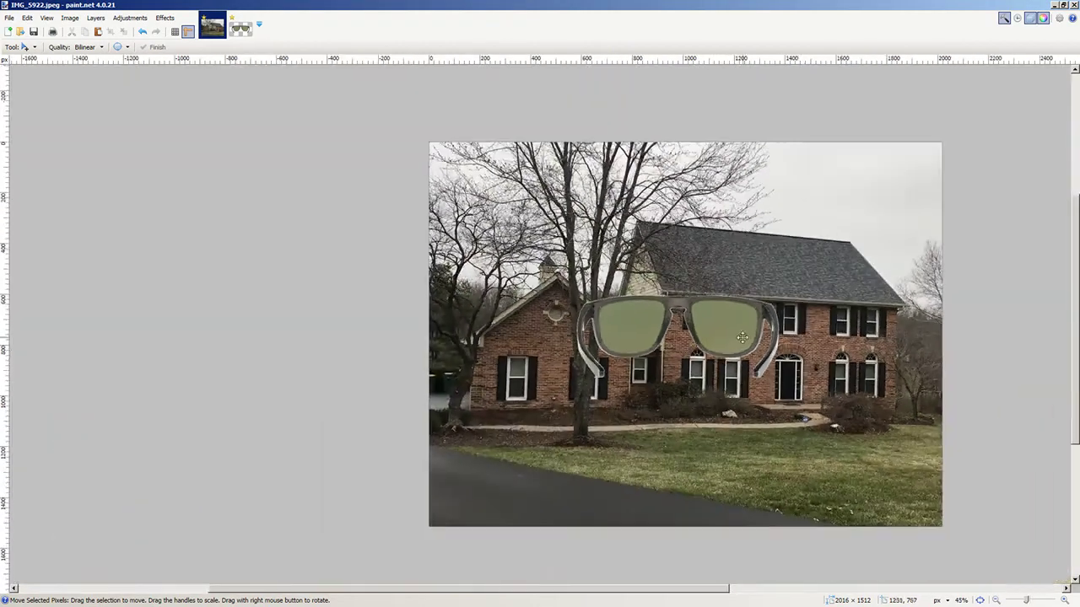
pyautogui.scroll(3, 575, 343)
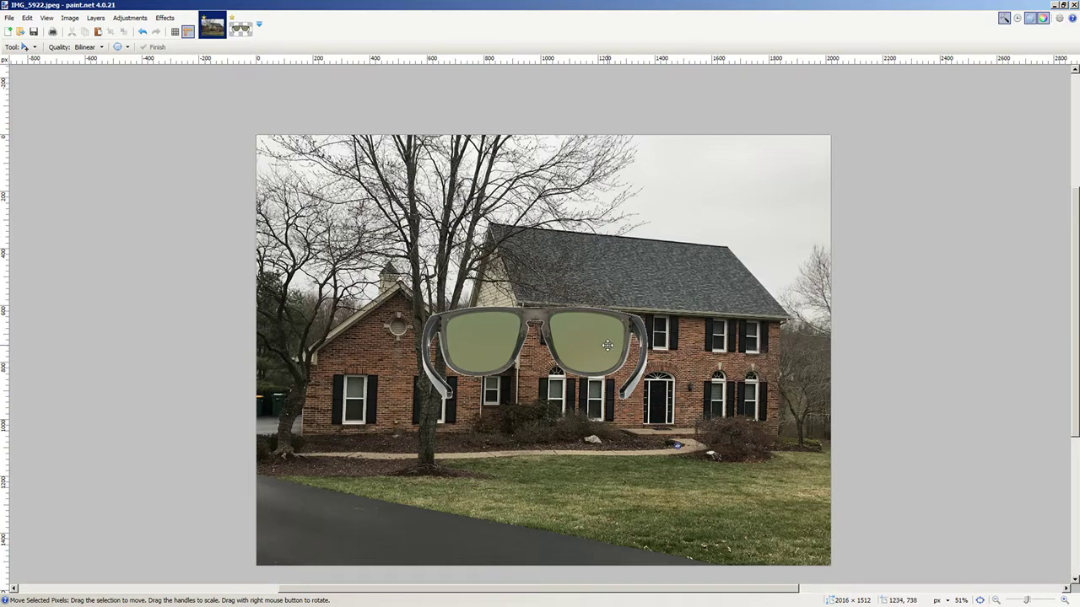
pyautogui.scroll(2, 604, 344)
pyautogui.scroll(1, 604, 343)
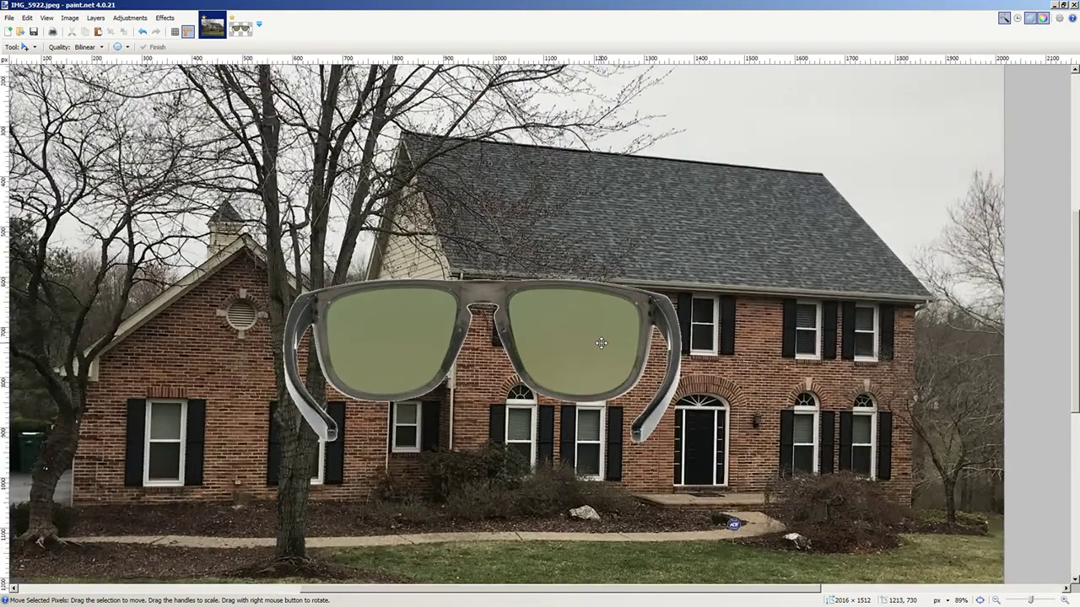
# - Set the opacity of the right lens's layer to 190 in its layer properties
pyautogui.click(48, 18)
pyautogui.moveTo(96, 19)
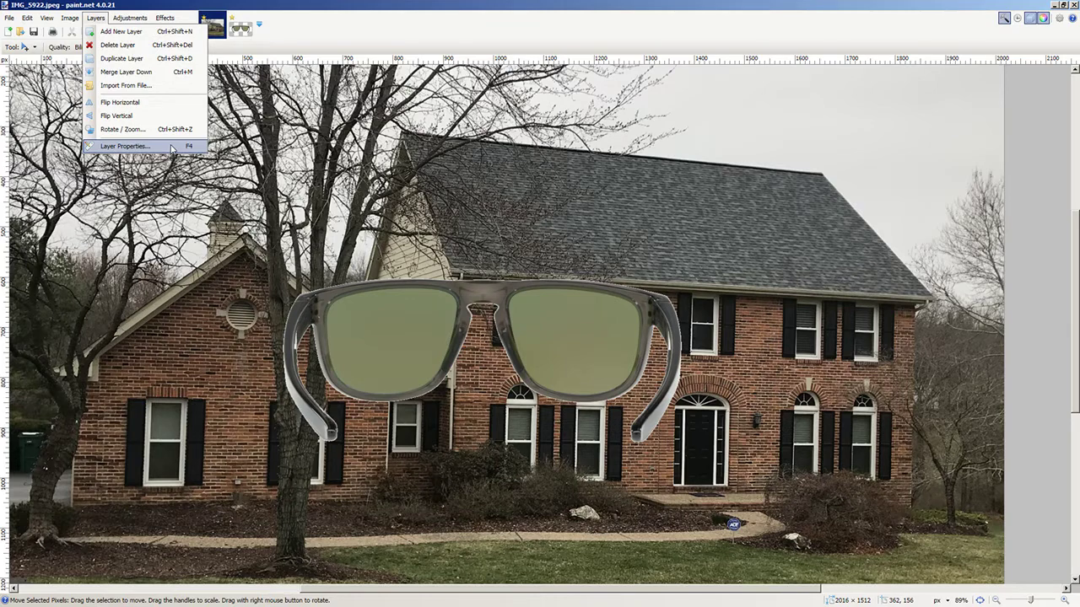
pyautogui.click(125, 146)
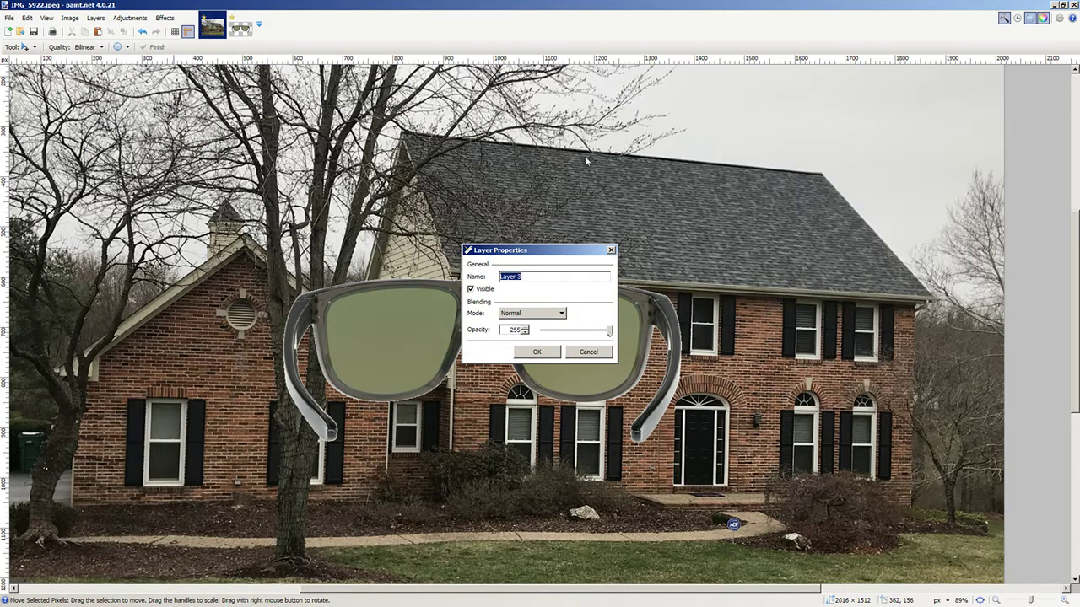
pyautogui.moveTo(523, 251); pyautogui.dragTo(596, 133)
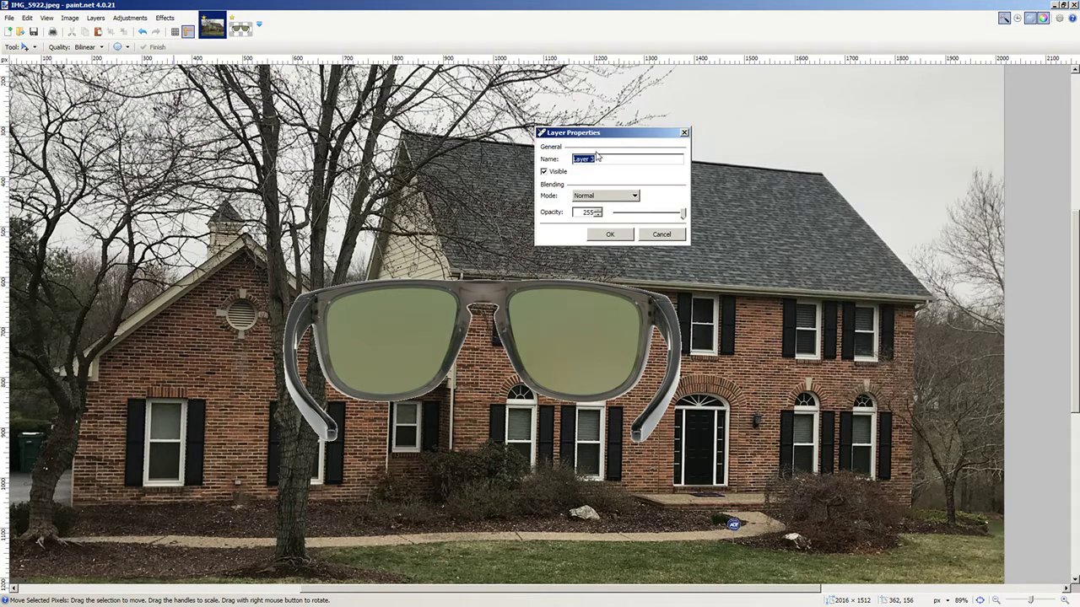
pyautogui.click(585, 214)
pyautogui.moveTo(684, 214)
pyautogui.mouseDown()
pyautogui.moveTo(620, 217)
pyautogui.moveTo(672, 218)
pyautogui.mouseUp()
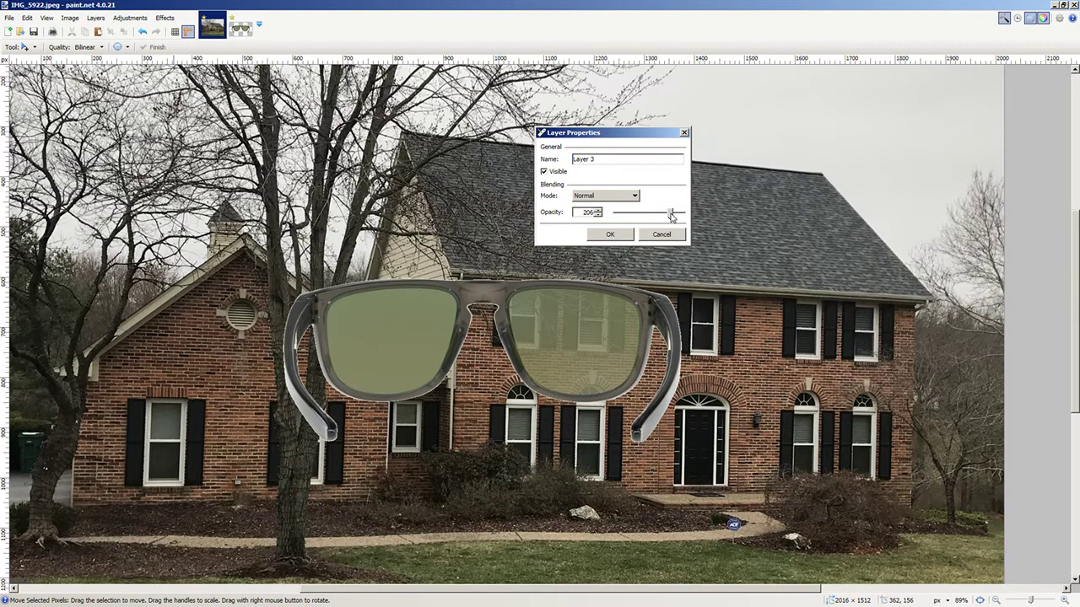
pyautogui.moveTo(671, 216); pyautogui.dragTo(667, 214)
pyautogui.doubleClick(577, 212)
pyautogui.write('190')
pyautogui.click(609, 234)
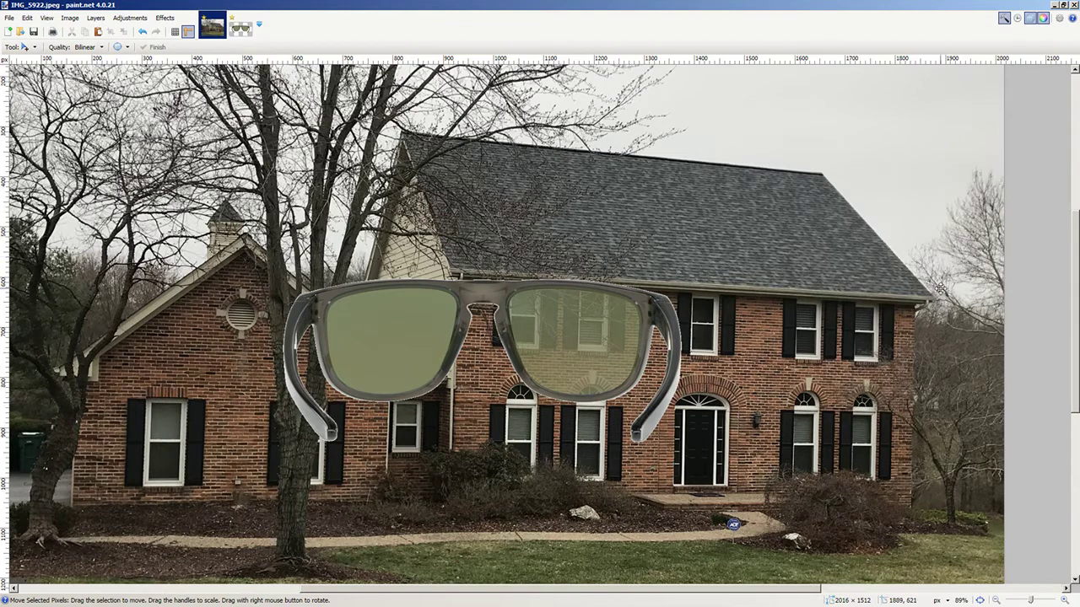
# - Crop the image to a rectangle of about 1333 × 759 px around the sunglasses and the middle of the house
pyautogui.keyDown('ctrl'); pyautogui.scroll(-3, 678, 276); pyautogui.keyUp('ctrl')
pyautogui.keyDown('ctrl'); pyautogui.scroll(-1, 677, 276); pyautogui.keyUp('ctrl')
pyautogui.press('s')
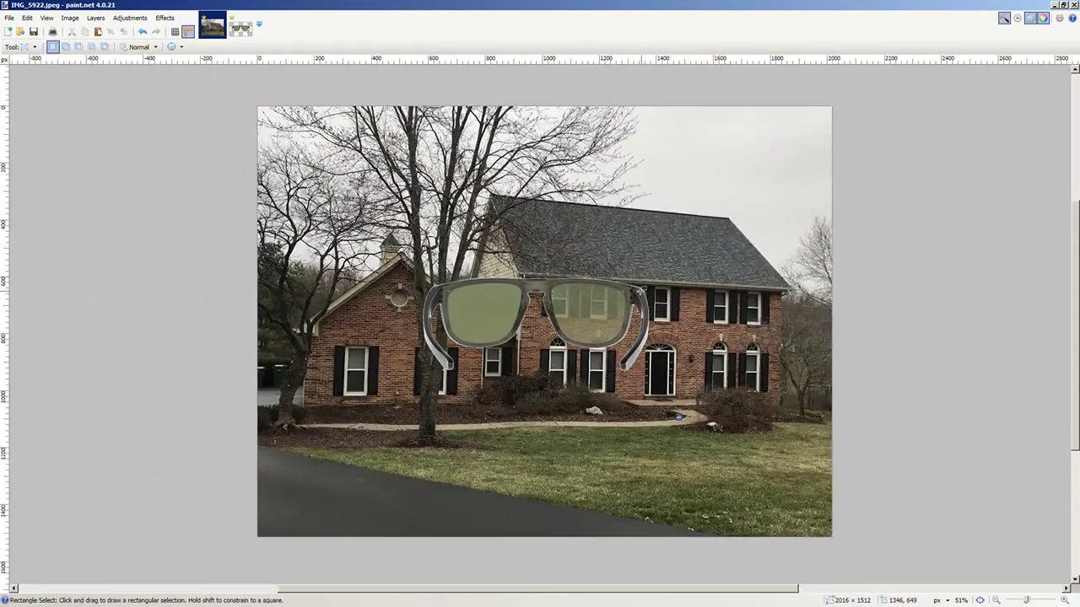
pyautogui.moveTo(359, 211); pyautogui.dragTo(736, 428)
pyautogui.hotkey('ctrl', 'shift', 'x')
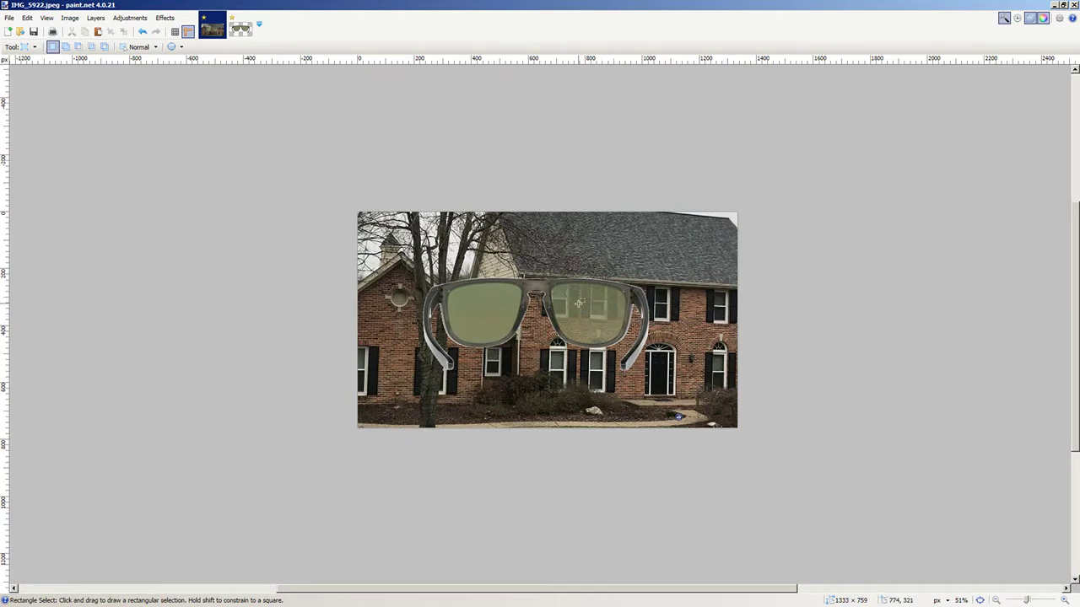
pyautogui.scroll(2, 527, 300)
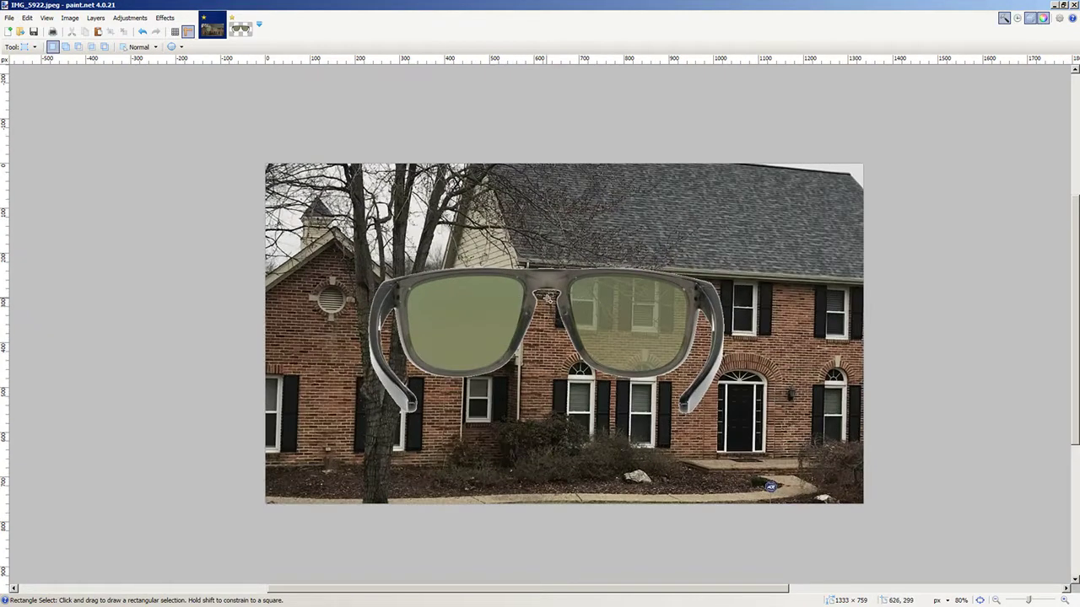